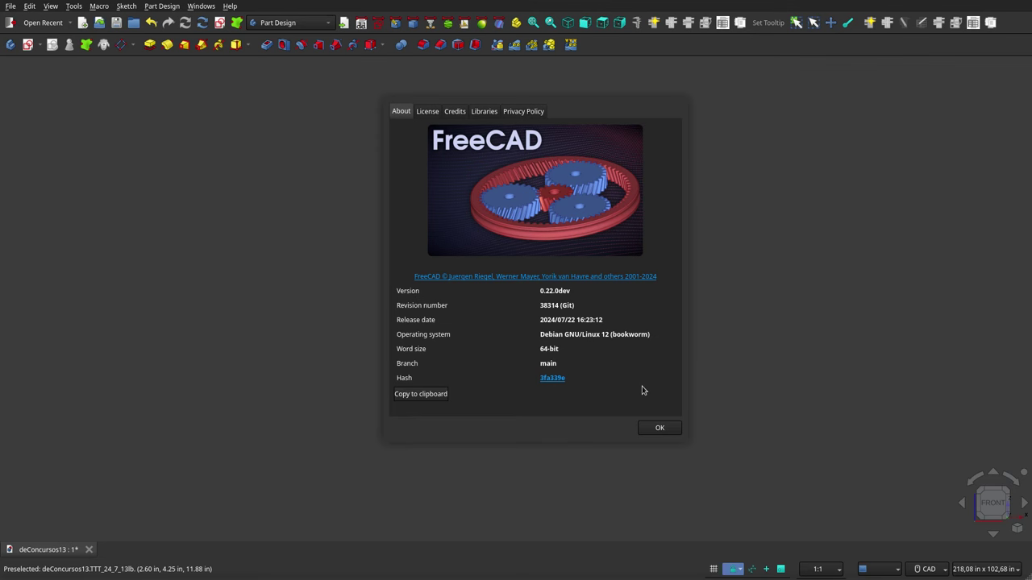
# Dismiss the About FreeCAD dialog to reveal the foot bracket reference drawing
pyautogui.press('Escape')
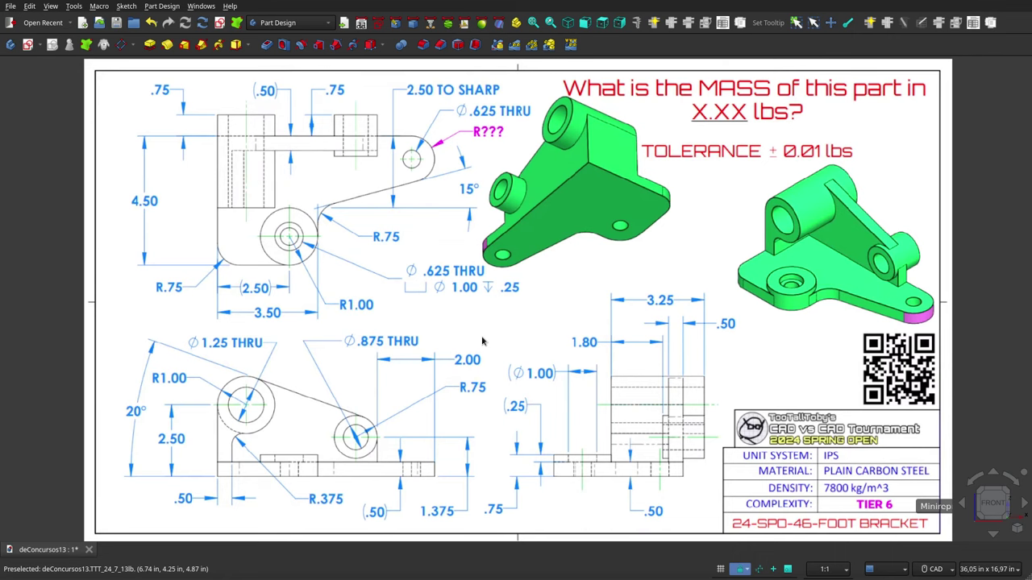
# Hide the 'front' sketch to check it against the front drawing
pyautogui.scroll(2, 482, 341)
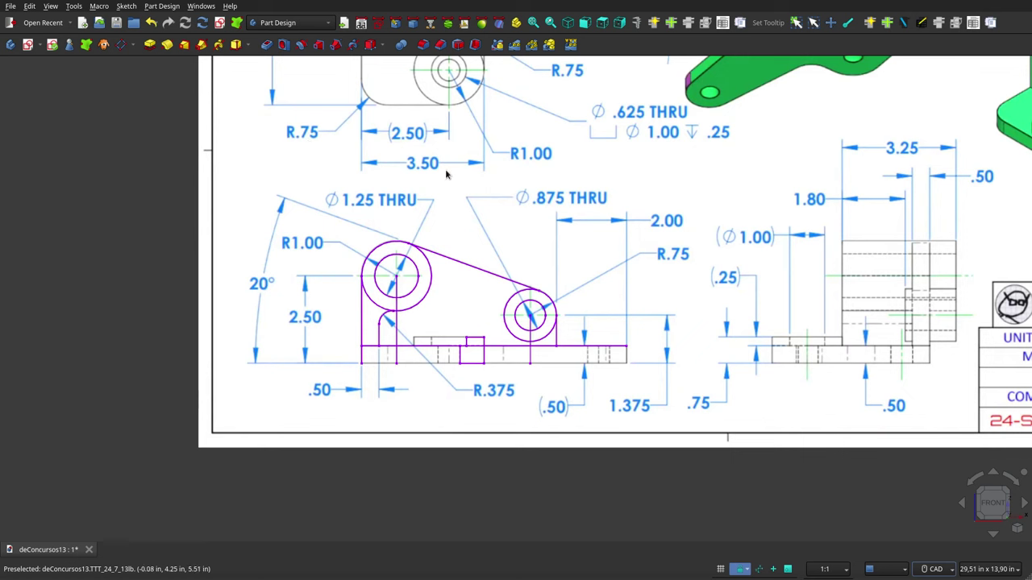
pyautogui.click(61, 104)
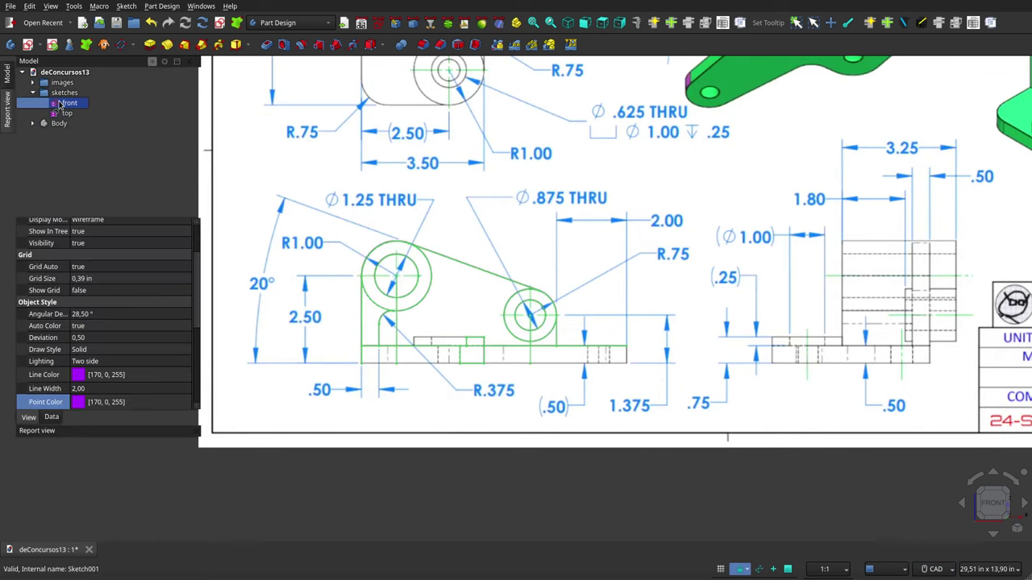
pyautogui.press('space')
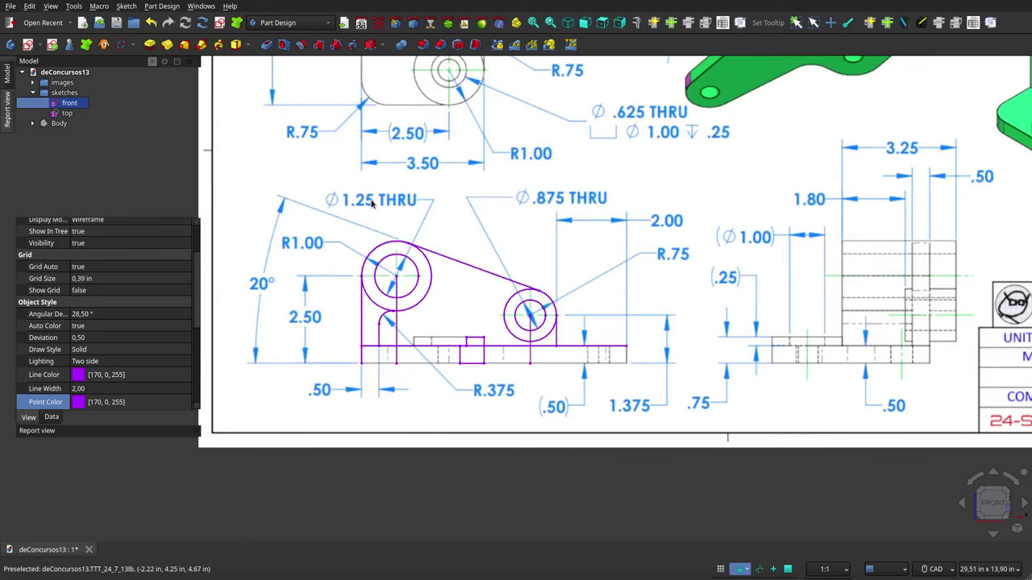
pyautogui.click(431, 239)
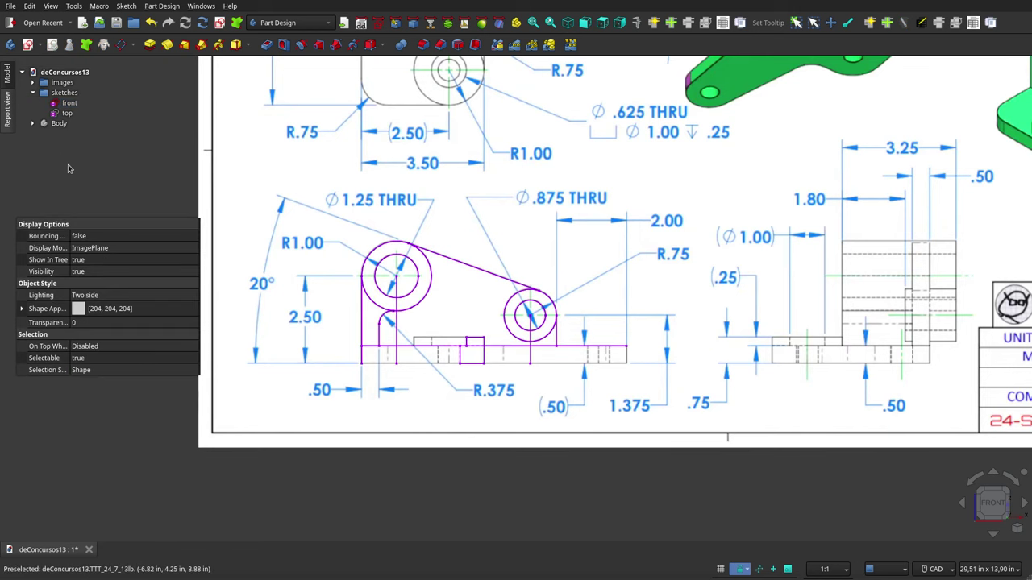
# Toggle the front sketch off and on again, then switch to Top view and select the top sketch
pyautogui.click(65, 104)
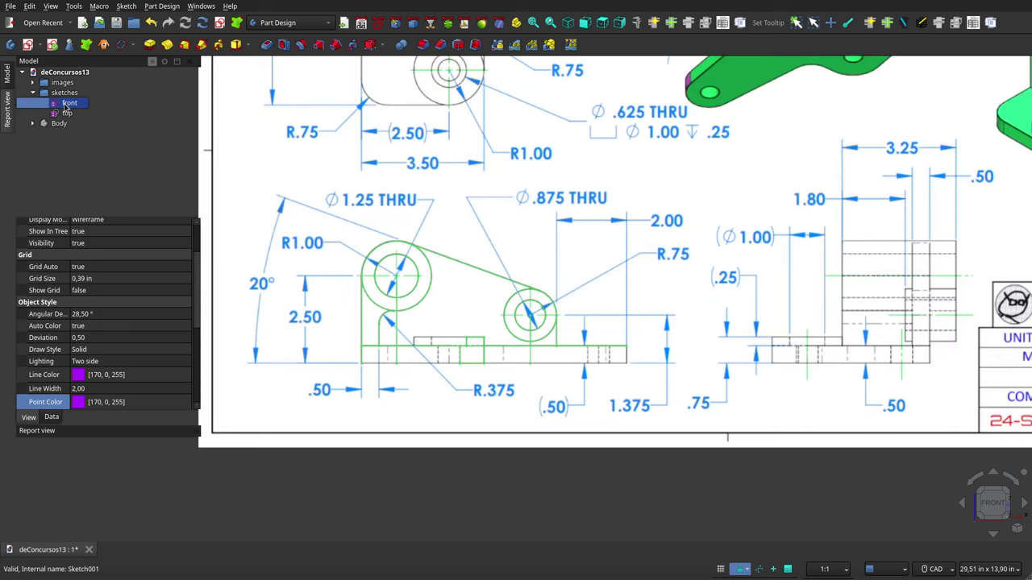
pyautogui.press('space')
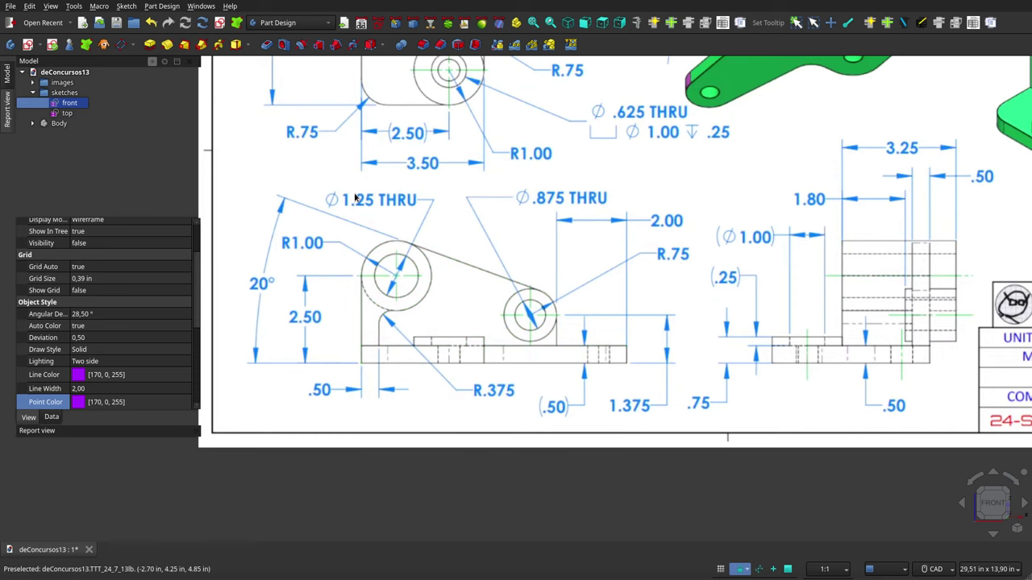
pyautogui.press('space')
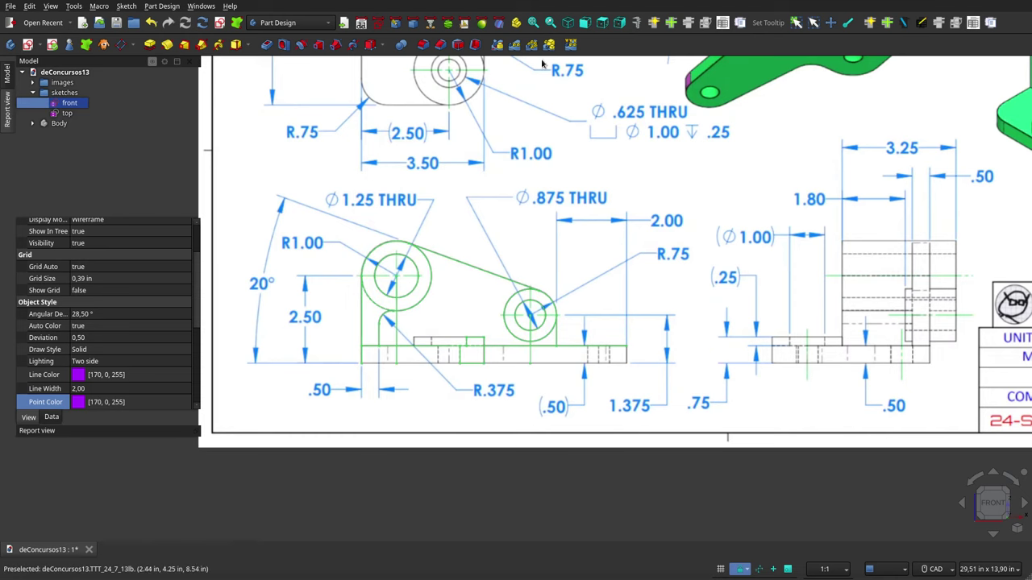
pyautogui.click(592, 32)
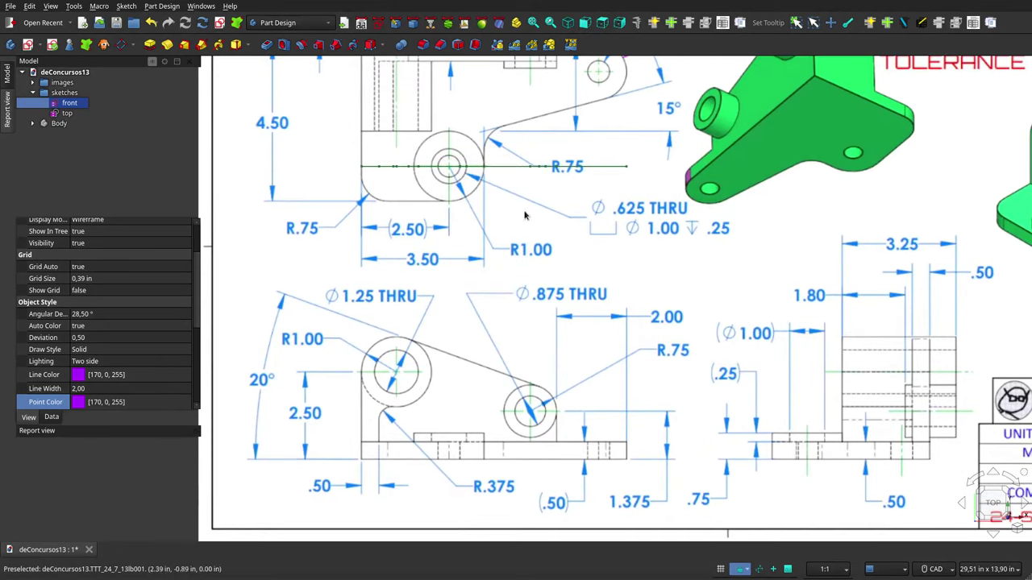
pyautogui.click(67, 112)
# Show the top sketch outline over the top reference image, then hide it again
pyautogui.scroll(-4, 547, 387)
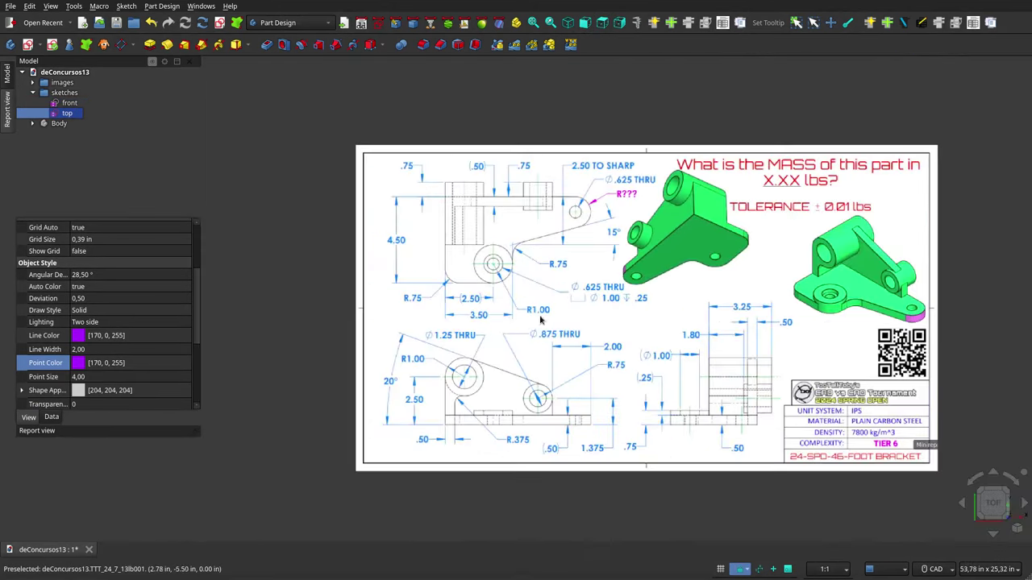
pyautogui.scroll(4, 541, 209)
pyautogui.scroll(-2, 516, 209)
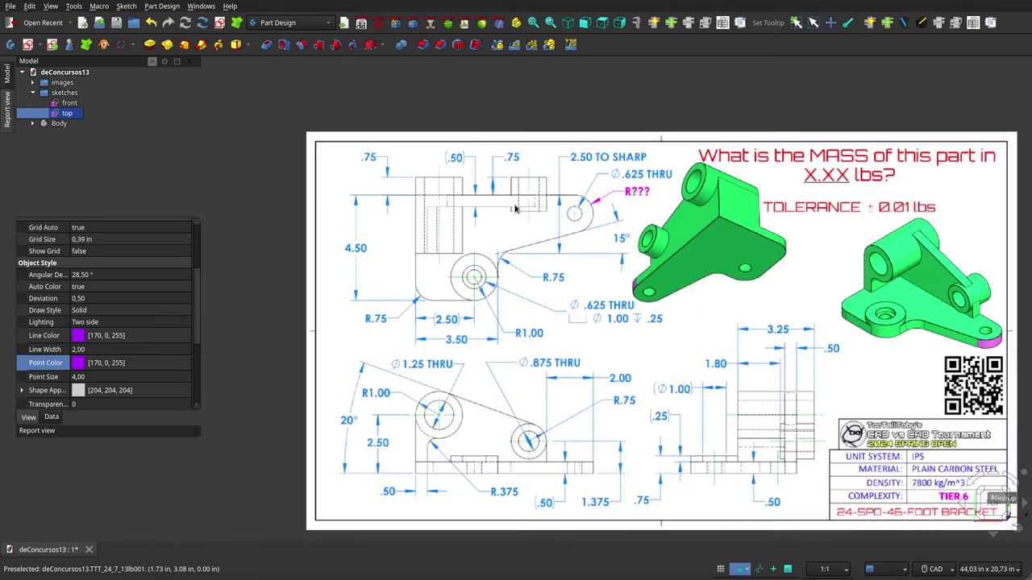
pyautogui.press('space')
pyautogui.click(516, 208)
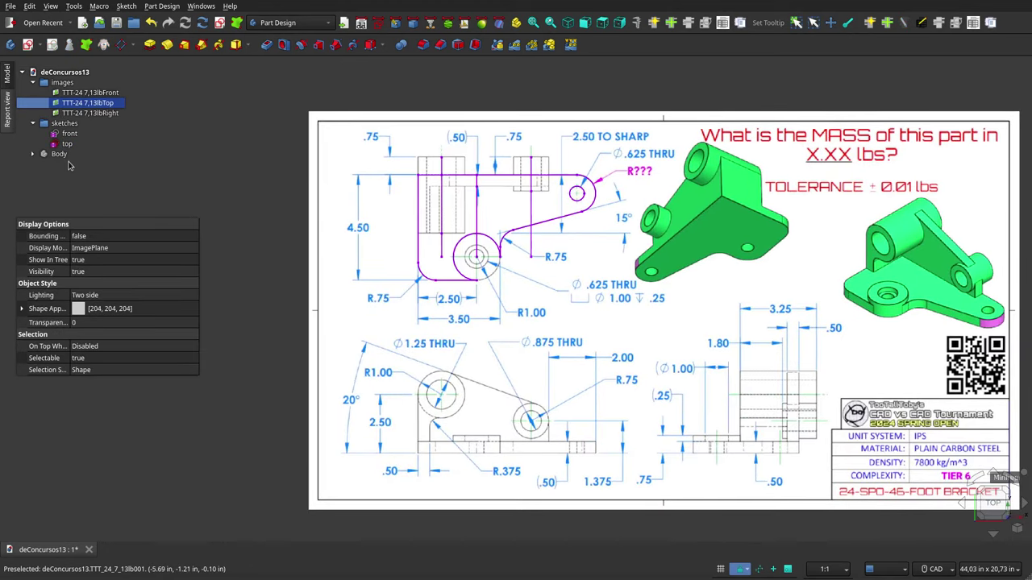
pyautogui.click(68, 144)
pyautogui.press('space')
pyautogui.press('space')
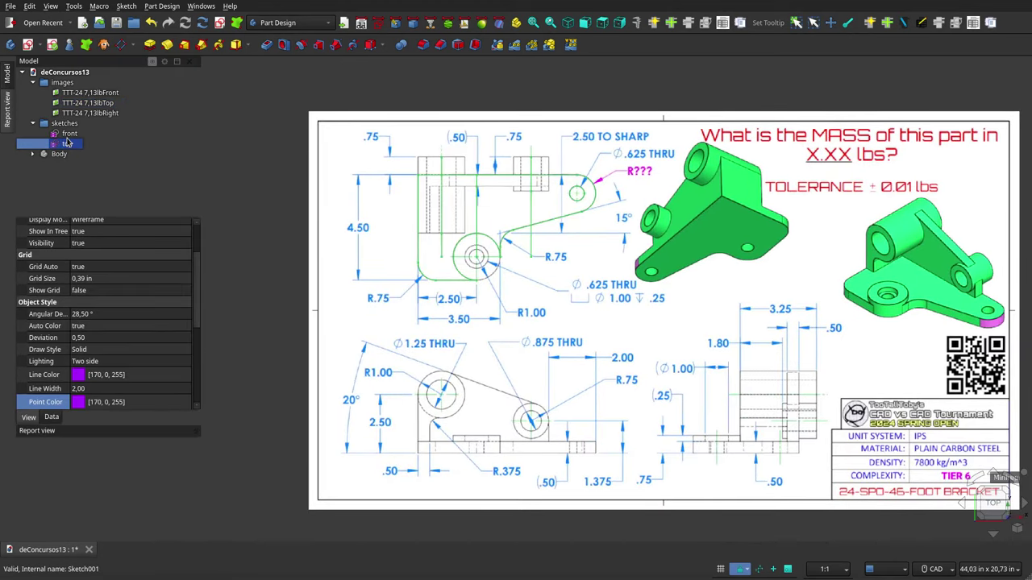
# Hide the whole group of reference drawing images
pyautogui.click(399, 154)
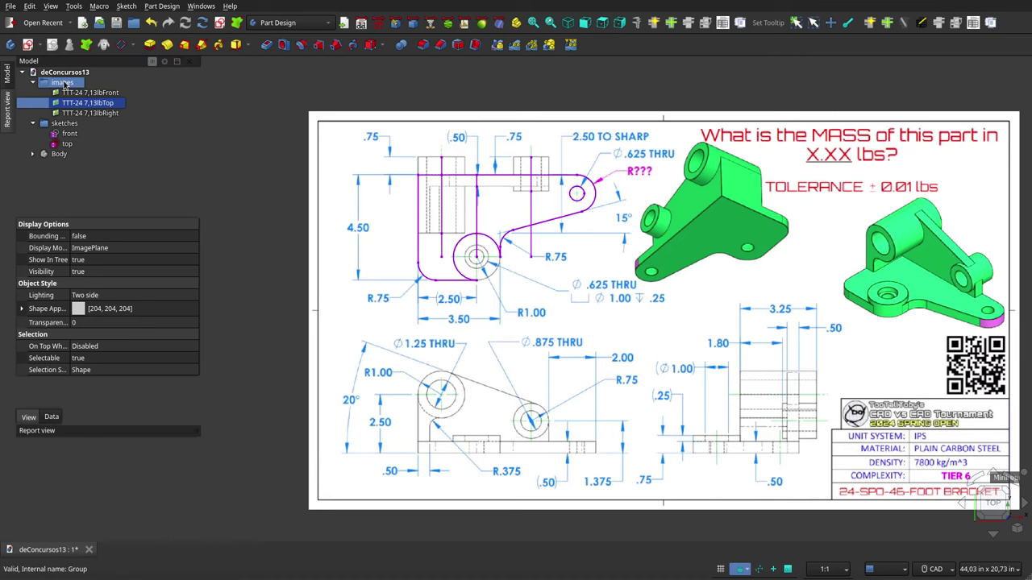
pyautogui.click(64, 83)
pyautogui.press('space')
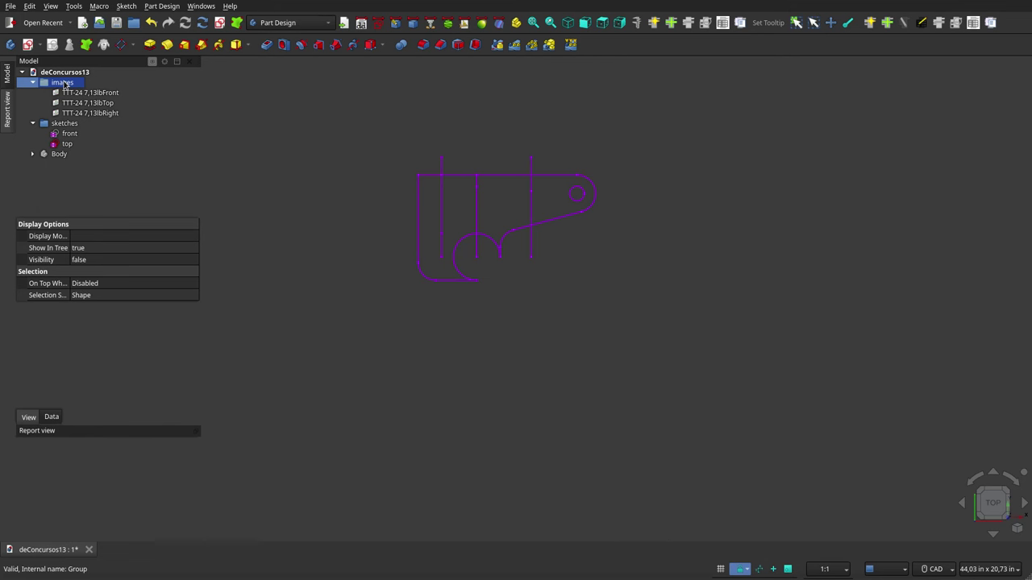
pyautogui.click(31, 155)
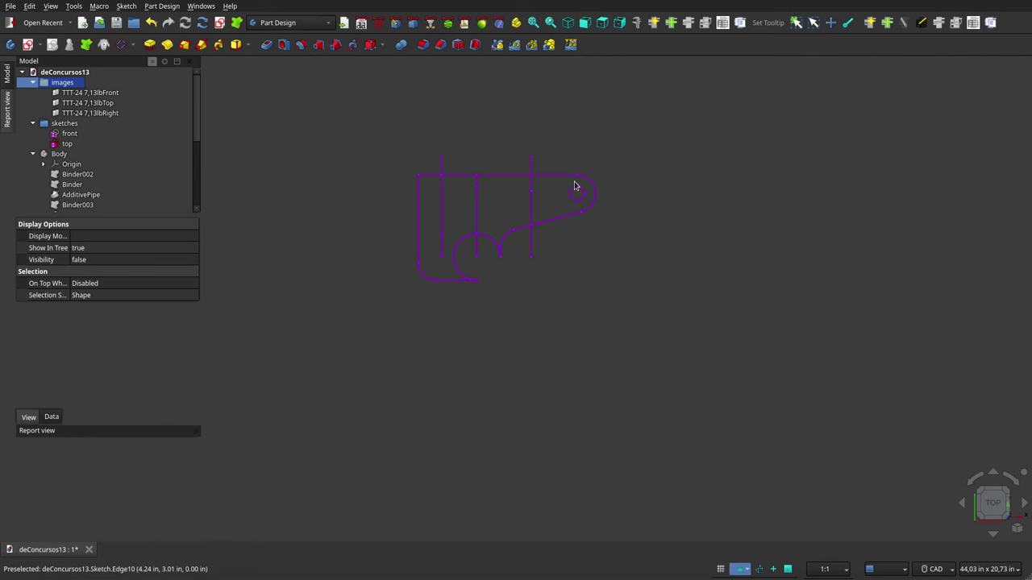
pyautogui.click(89, 93)
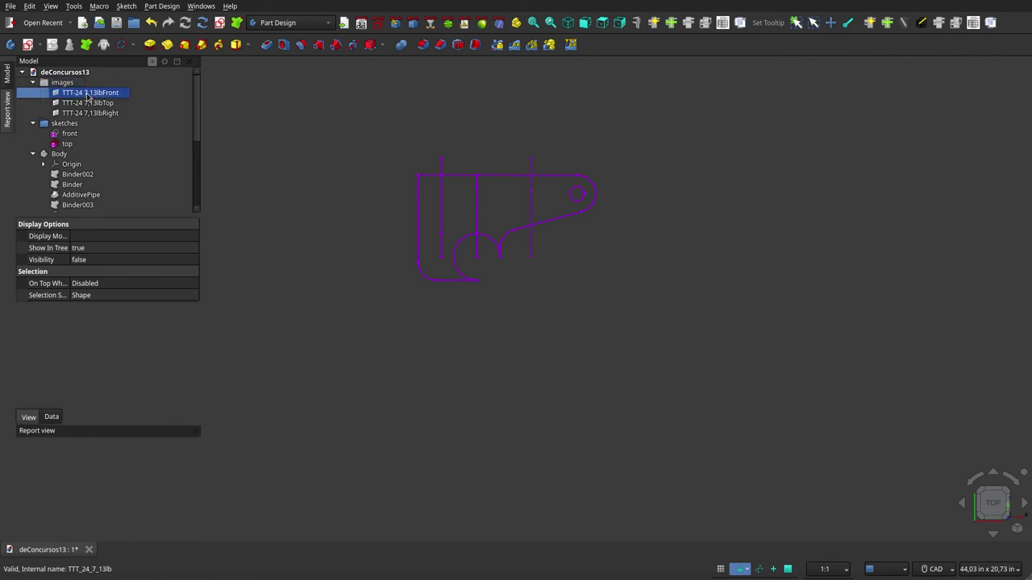
pyautogui.click(75, 83)
pyautogui.press('space')
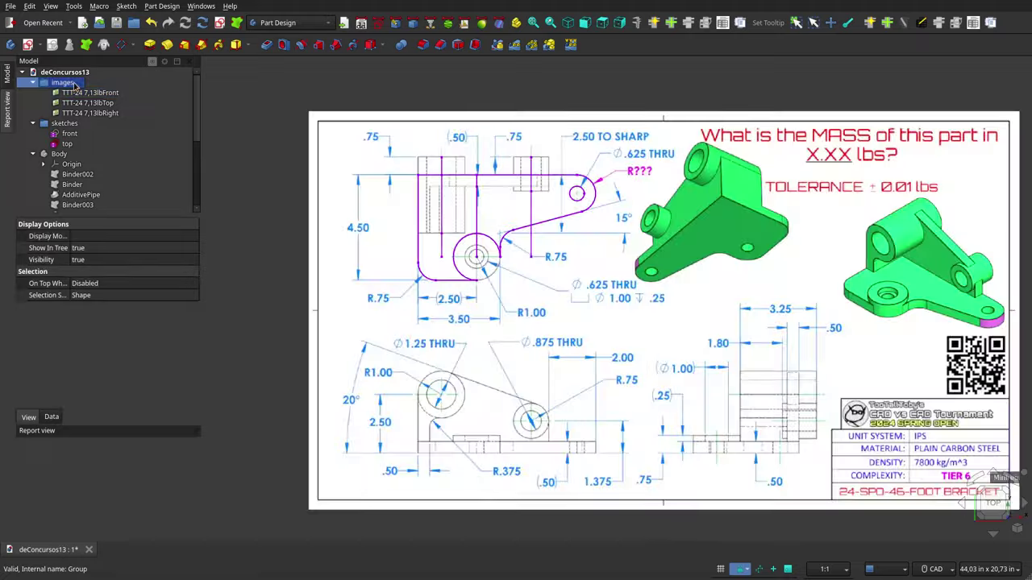
pyautogui.click(568, 22)
pyautogui.scroll(3, 556, 306)
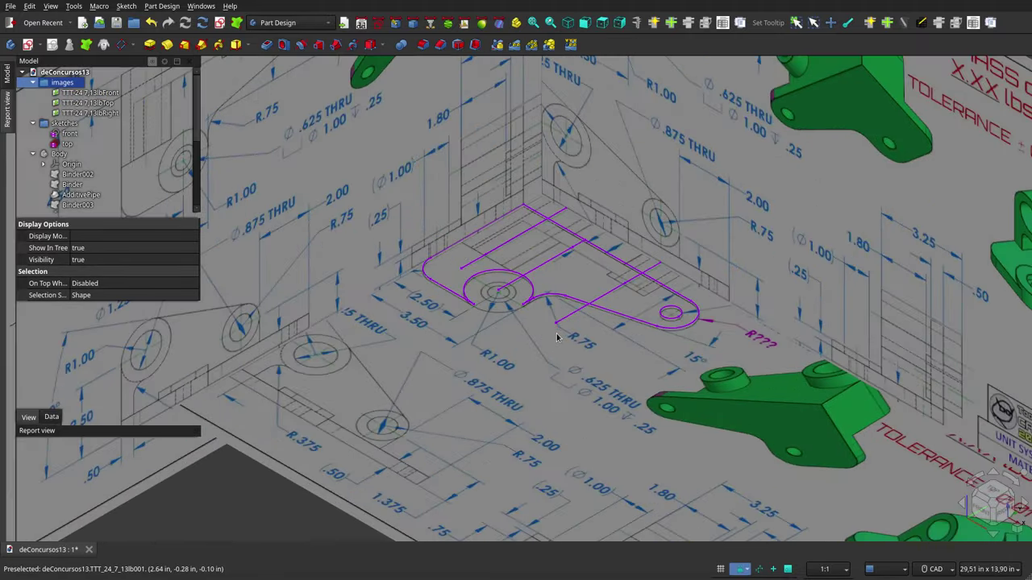
pyautogui.scroll(4, 575, 299)
pyautogui.moveTo(582, 268); pyautogui.dragTo(589, 294, button='middle')
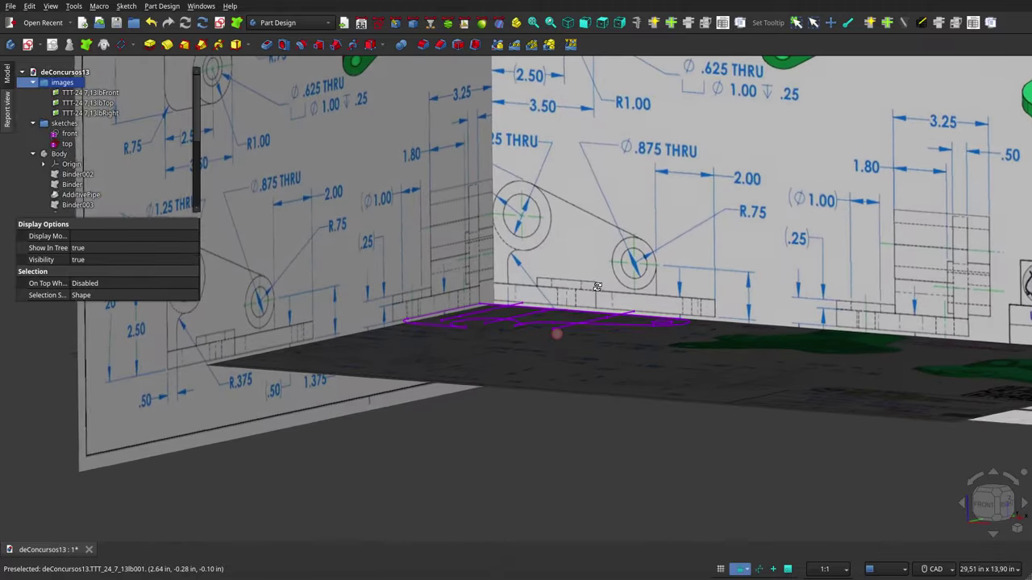
pyautogui.scroll(-3, 584, 296)
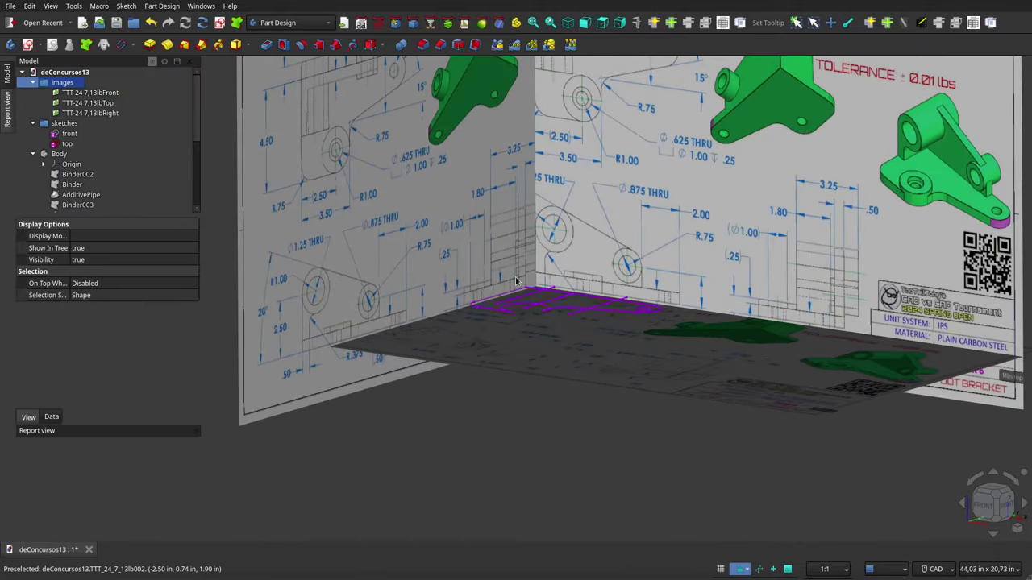
pyautogui.press('0')
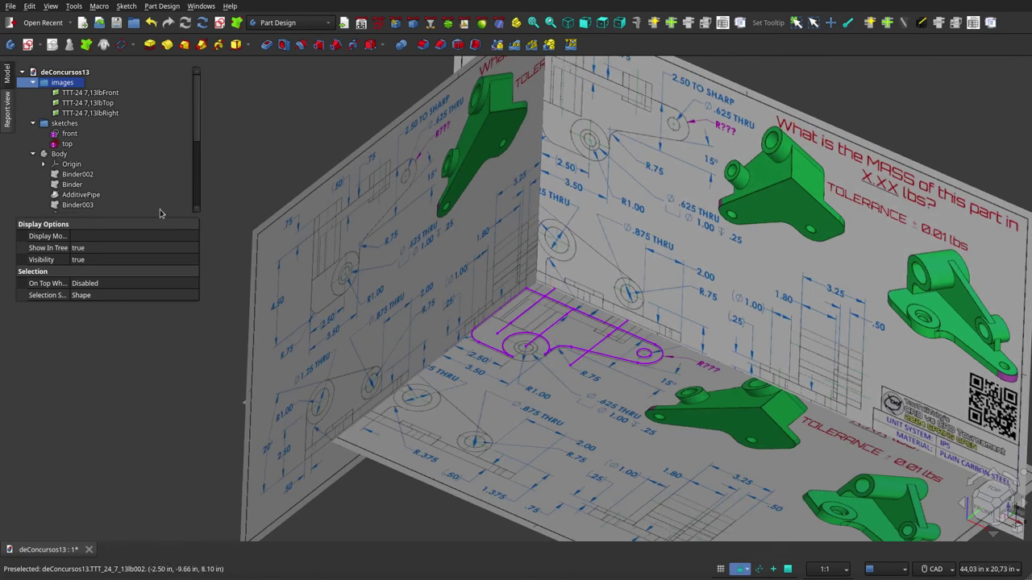
pyautogui.click(81, 175)
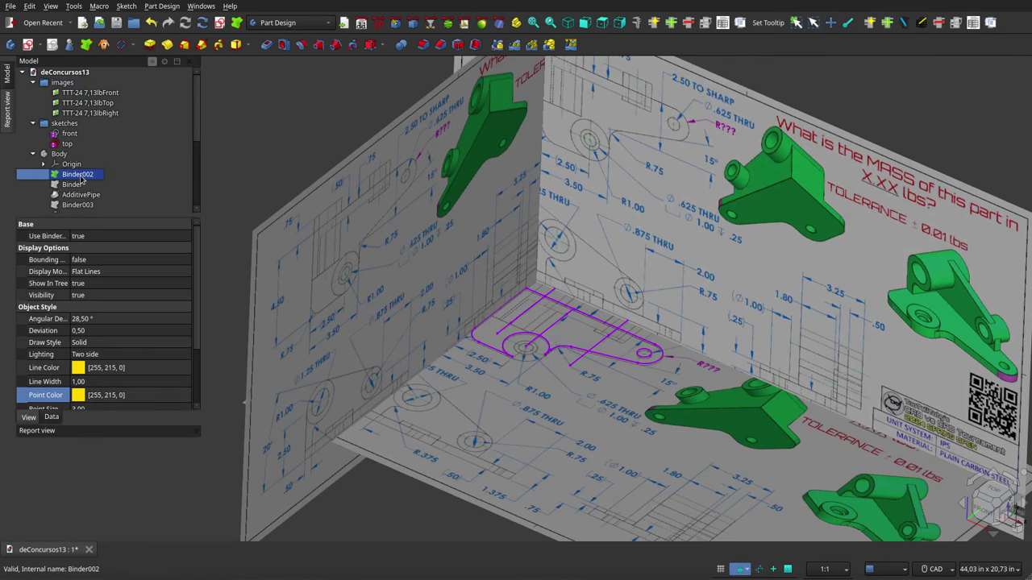
pyautogui.doubleClick(58, 153)
pyautogui.click(67, 195)
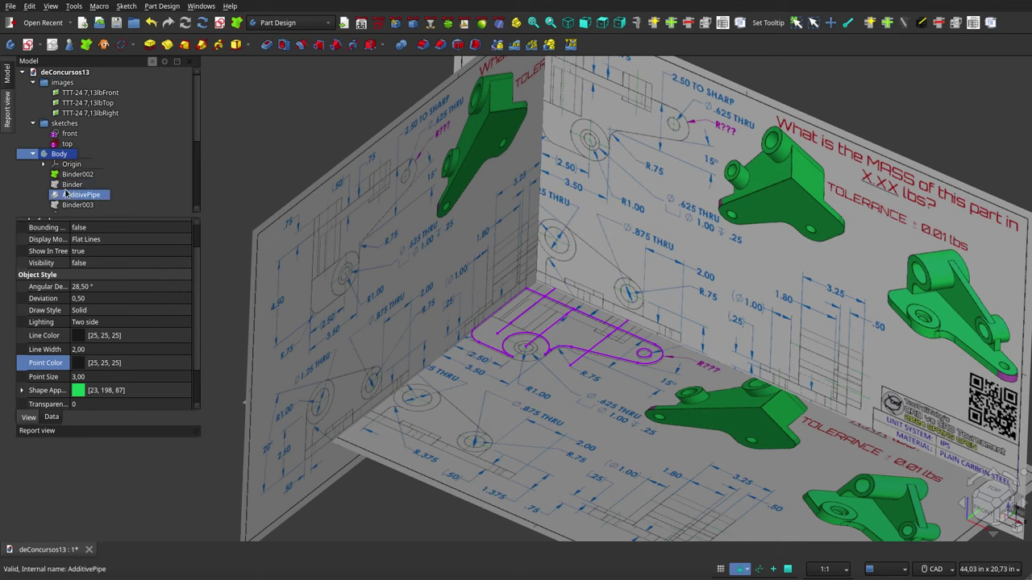
pyautogui.click(498, 423)
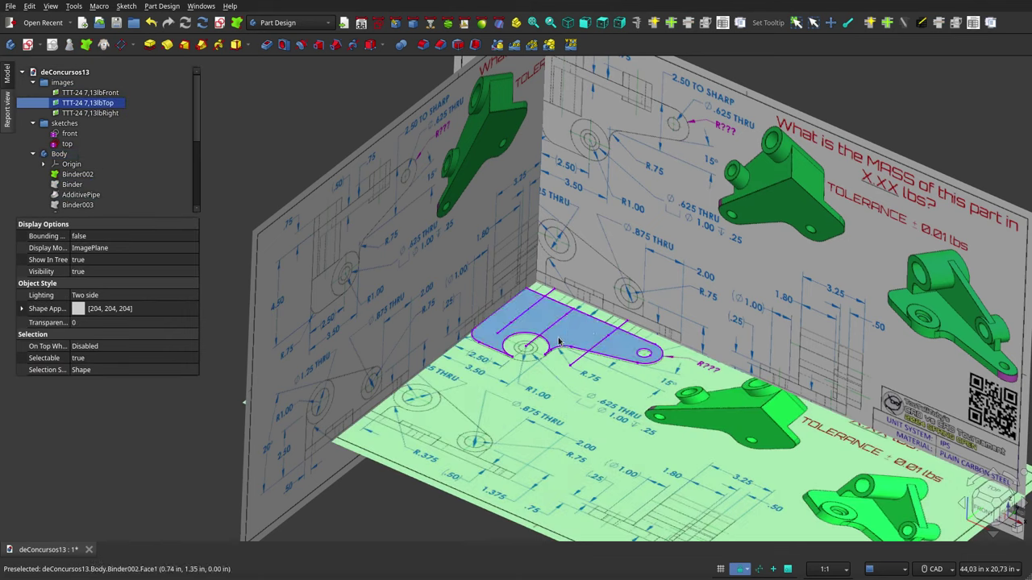
pyautogui.click(71, 194)
pyautogui.click(71, 186)
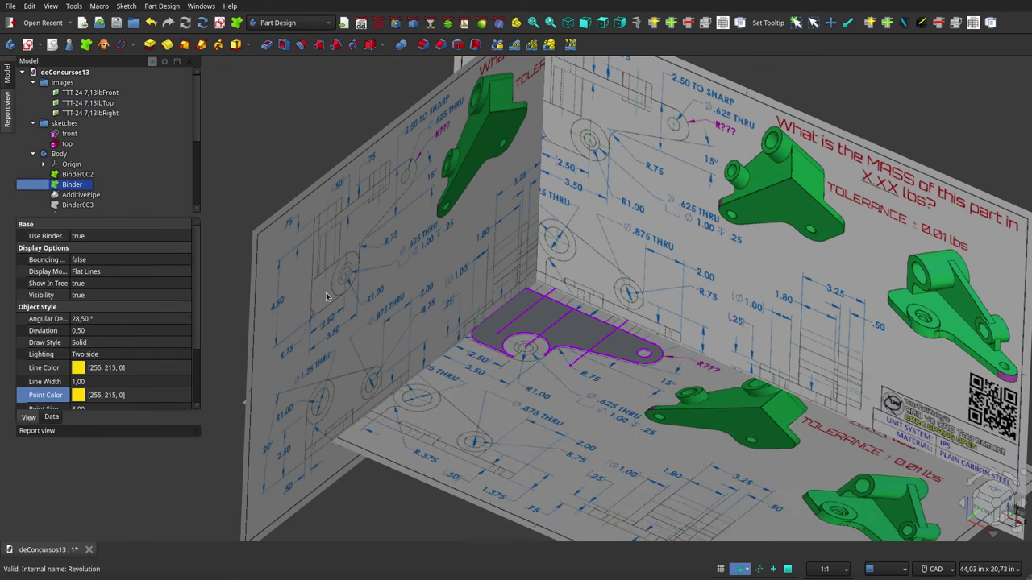
pyautogui.moveTo(564, 332)
pyautogui.mouseDown(button='middle')
pyautogui.moveTo(618, 327)
pyautogui.moveTo(603, 288)
pyautogui.mouseUp(button='middle')
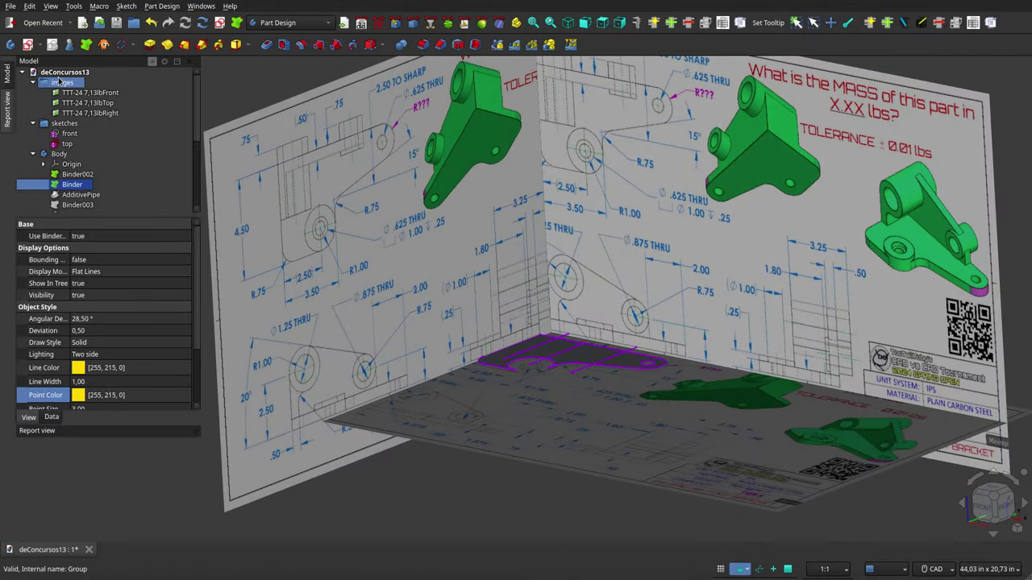
pyautogui.click(59, 81)
# Hide the reference images and the Binder002, Binder and AdditivePipe overlays to reveal the solid base plate
pyautogui.press('space')
pyautogui.keyDown('ctrl'); pyautogui.click(61, 123); pyautogui.keyUp('ctrl')
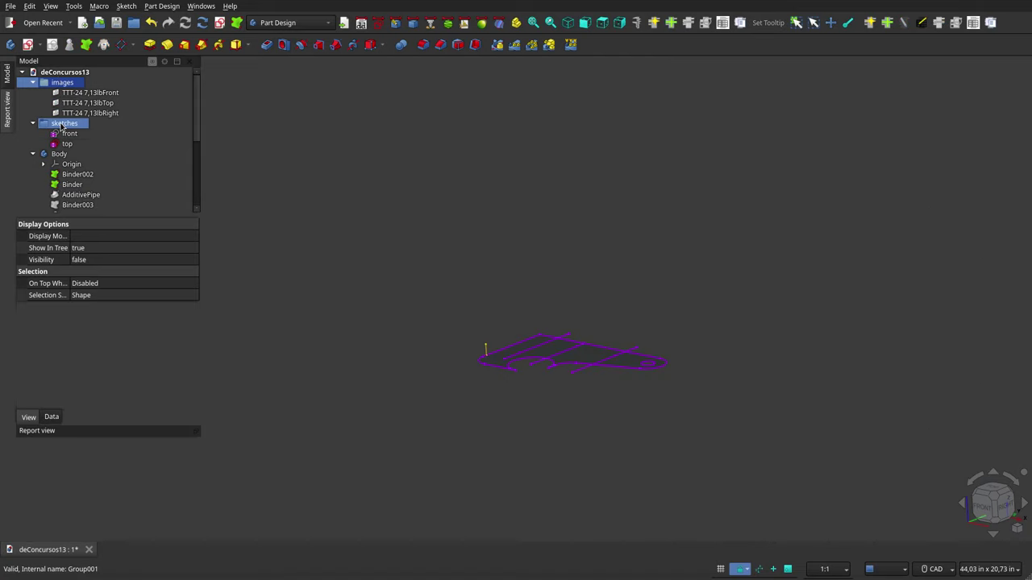
pyautogui.click(60, 124)
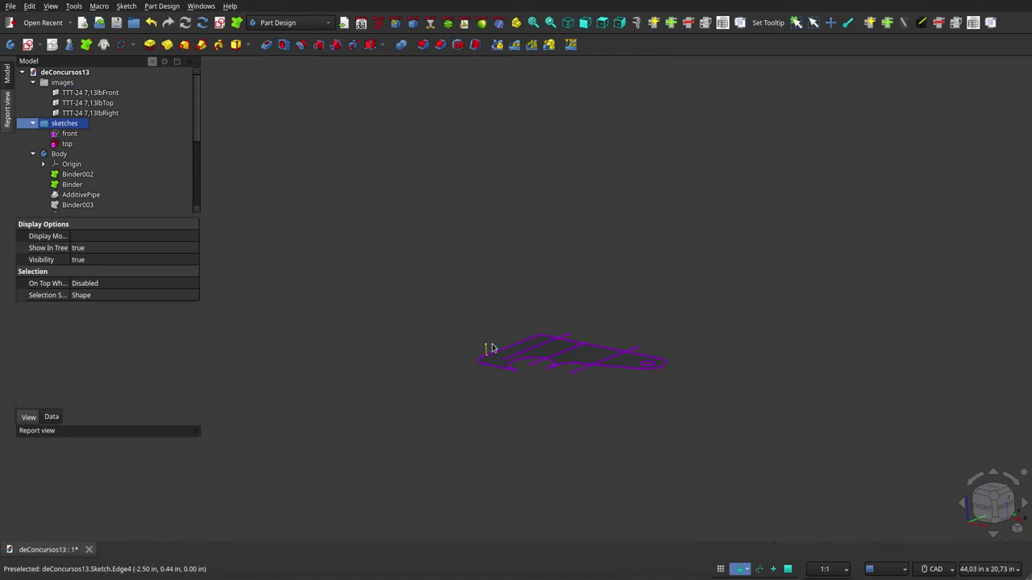
pyautogui.moveTo(17, 169); pyautogui.dragTo(87, 197)
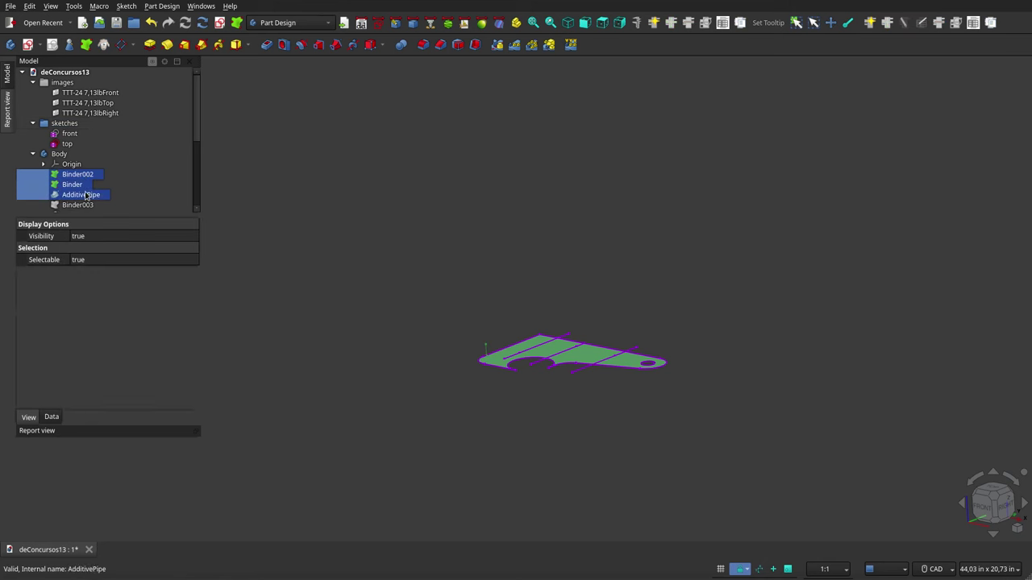
pyautogui.press('space')
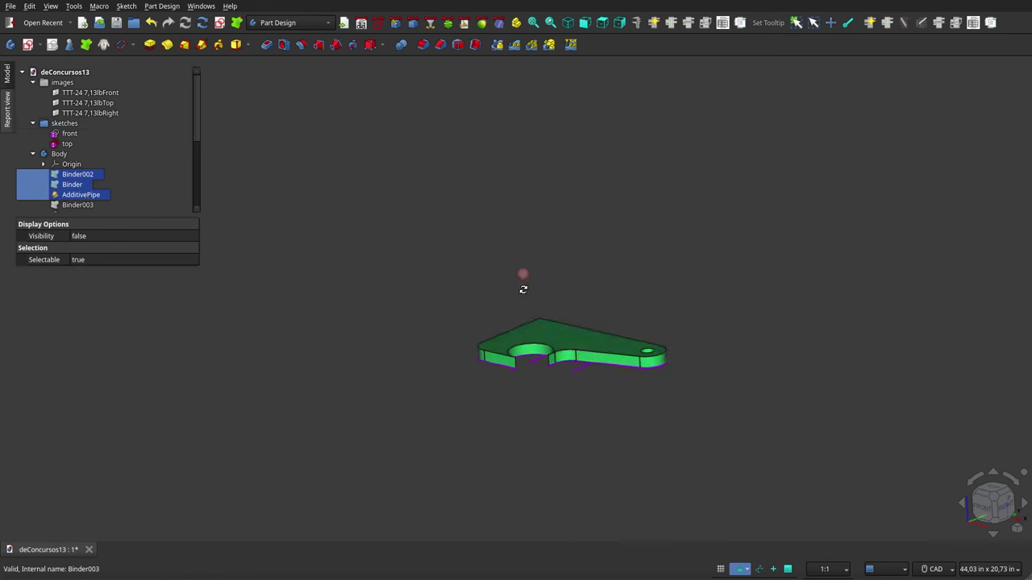
pyautogui.moveTo(517, 283)
pyautogui.mouseDown(button='middle')
pyautogui.moveTo(592, 324)
pyautogui.moveTo(589, 301)
pyautogui.mouseUp(button='middle')
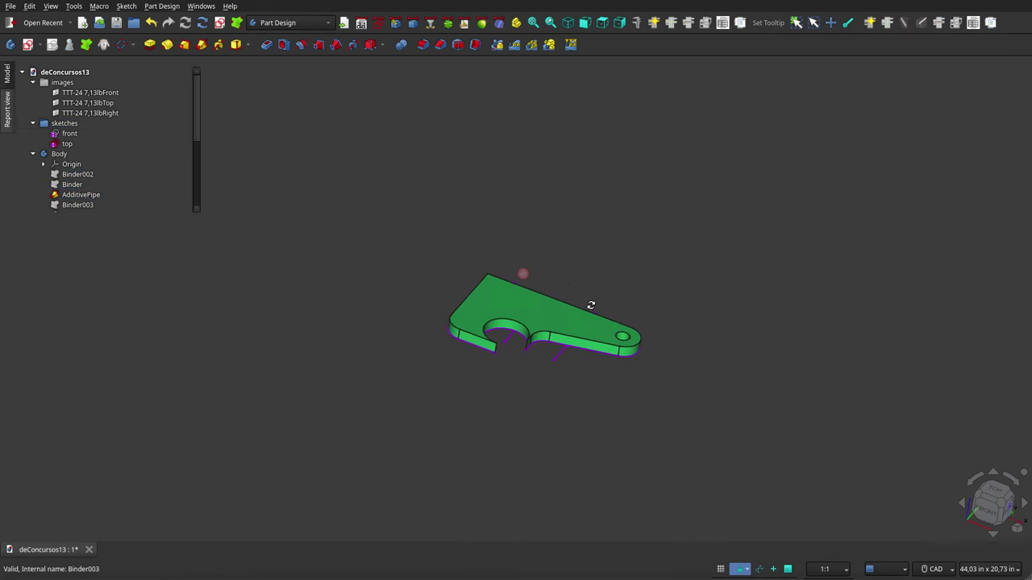
pyautogui.scroll(-1, 72, 181)
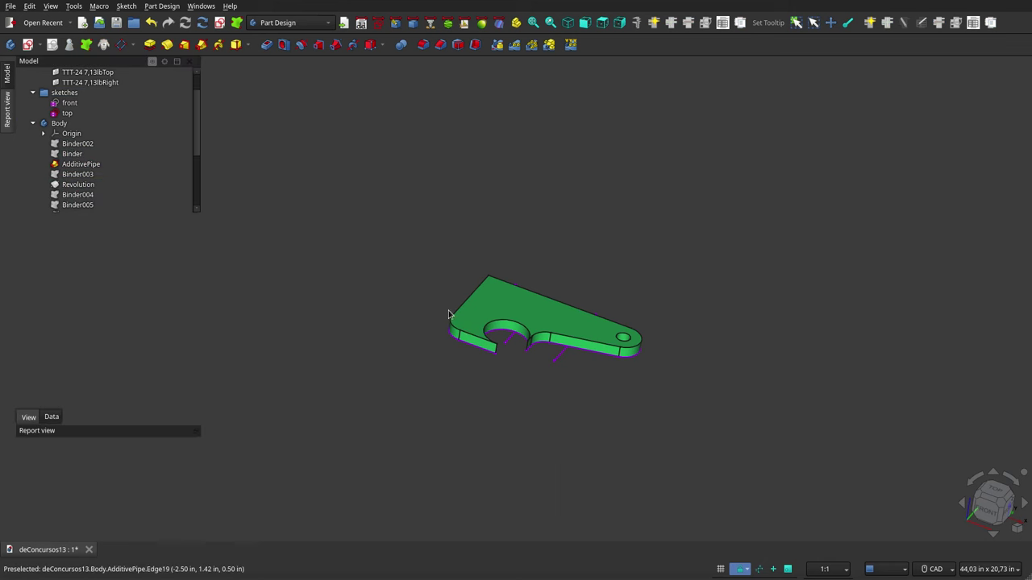
pyautogui.click(89, 176)
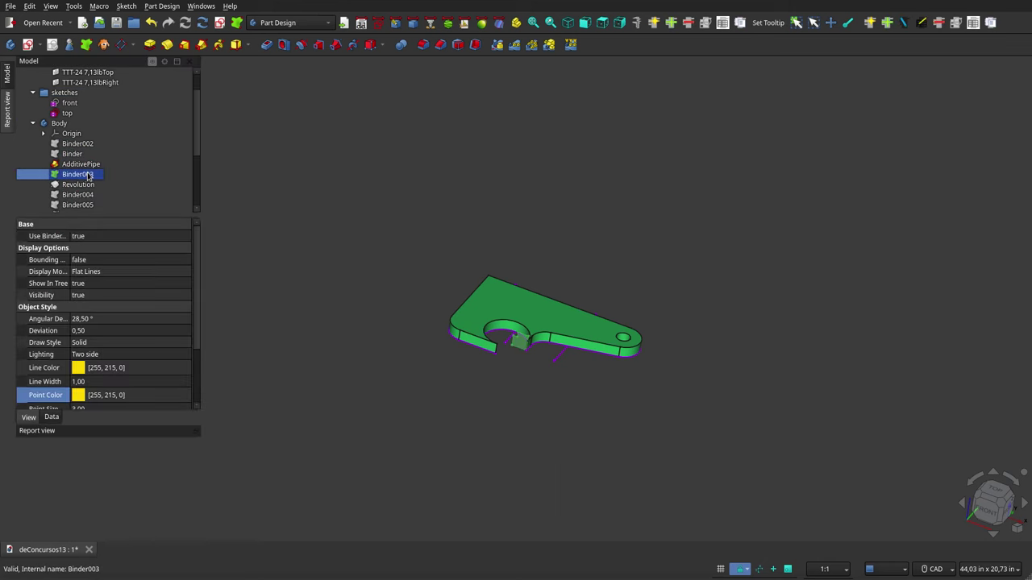
# Swap Binder003 for the Revolution feature, showing the round boss with its stepped bore in the plate notch
pyautogui.click(517, 362)
pyautogui.scroll(5, 516, 362)
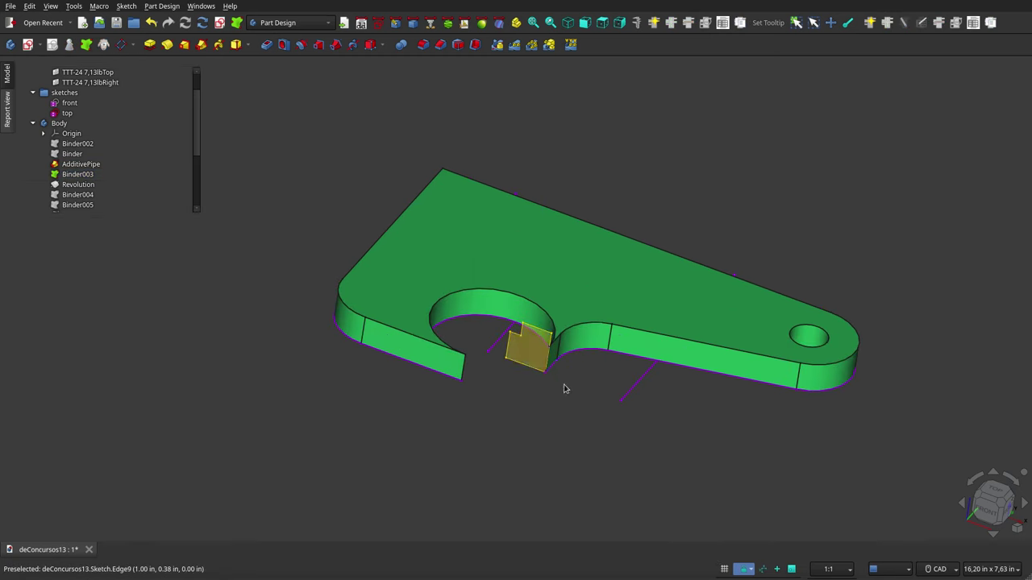
pyautogui.moveTo(564, 386)
pyautogui.mouseDown(button='middle')
pyautogui.moveTo(497, 406)
pyautogui.moveTo(480, 399)
pyautogui.mouseUp(button='middle')
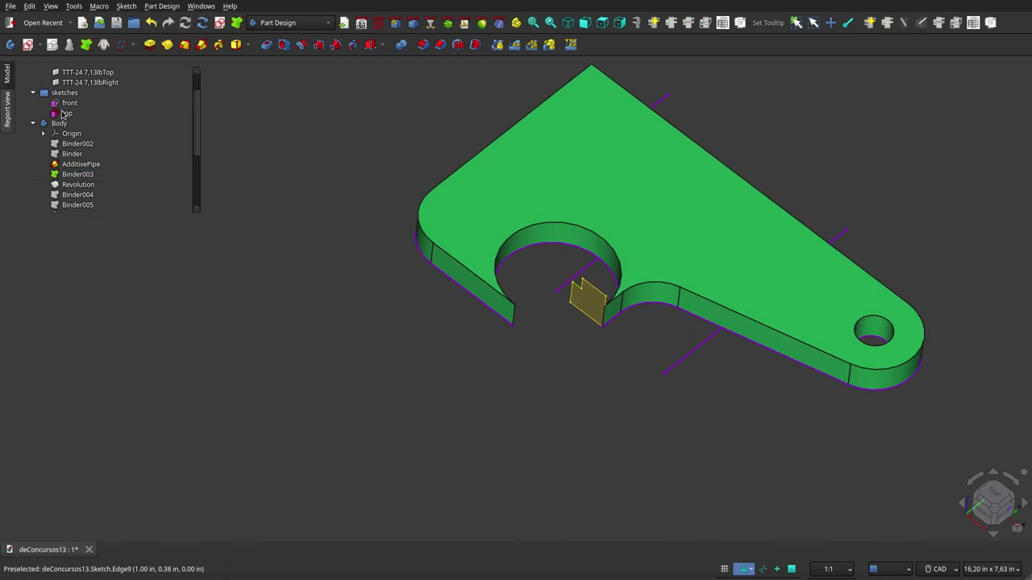
pyautogui.click(68, 104)
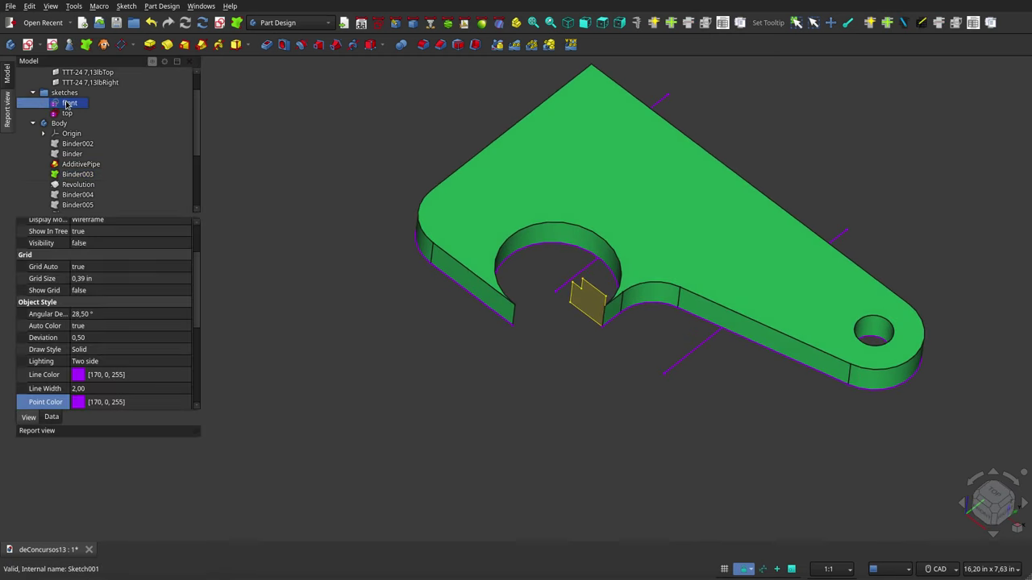
pyautogui.click(504, 369)
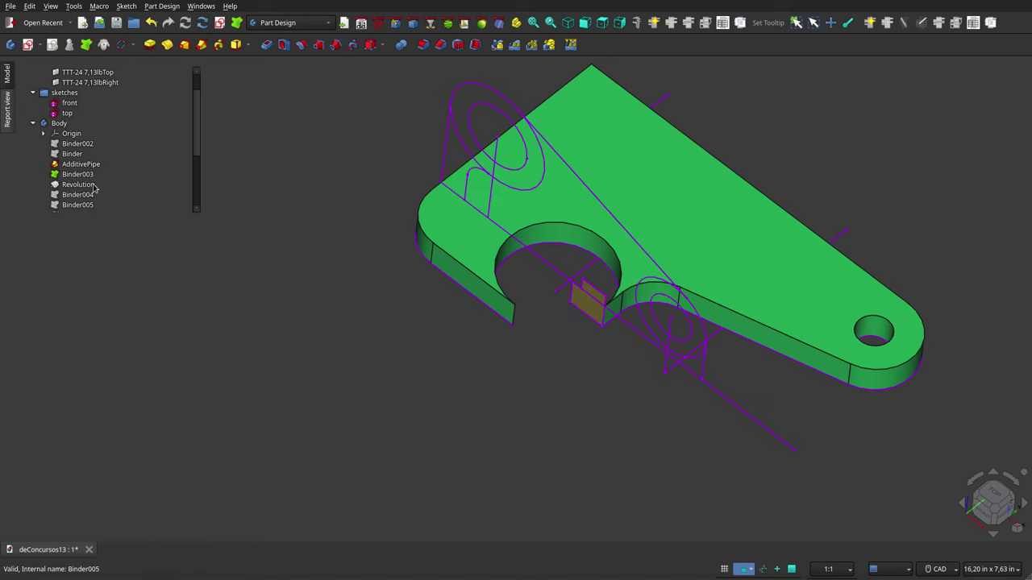
pyautogui.click(79, 174)
pyautogui.keyDown('ctrl'); pyautogui.click(78, 185); pyautogui.keyUp('ctrl')
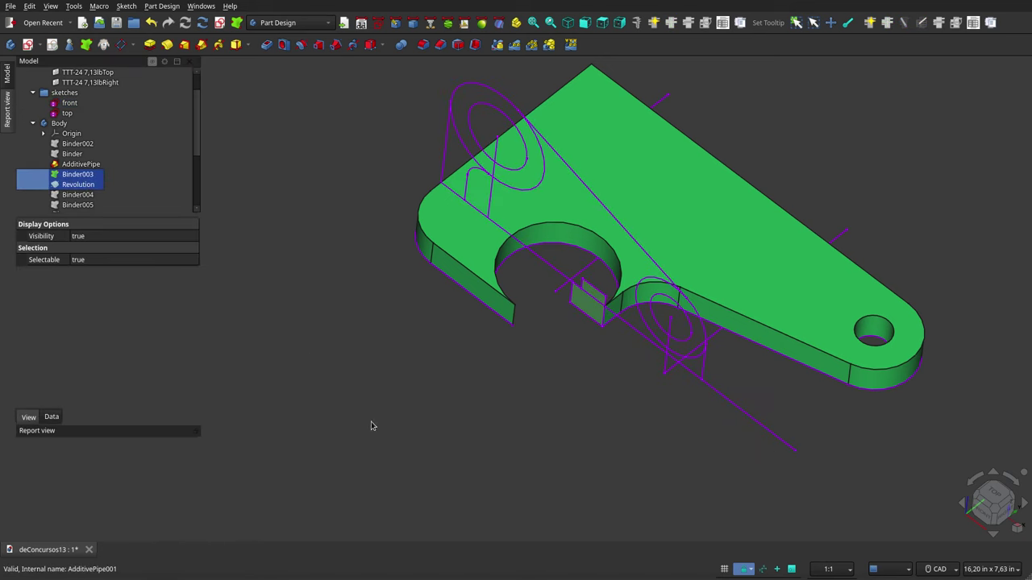
pyautogui.press('space')
pyautogui.click(492, 509)
pyautogui.moveTo(504, 493)
pyautogui.mouseDown(button='middle')
pyautogui.moveTo(539, 450)
pyautogui.moveTo(559, 463)
pyautogui.mouseUp(button='middle')
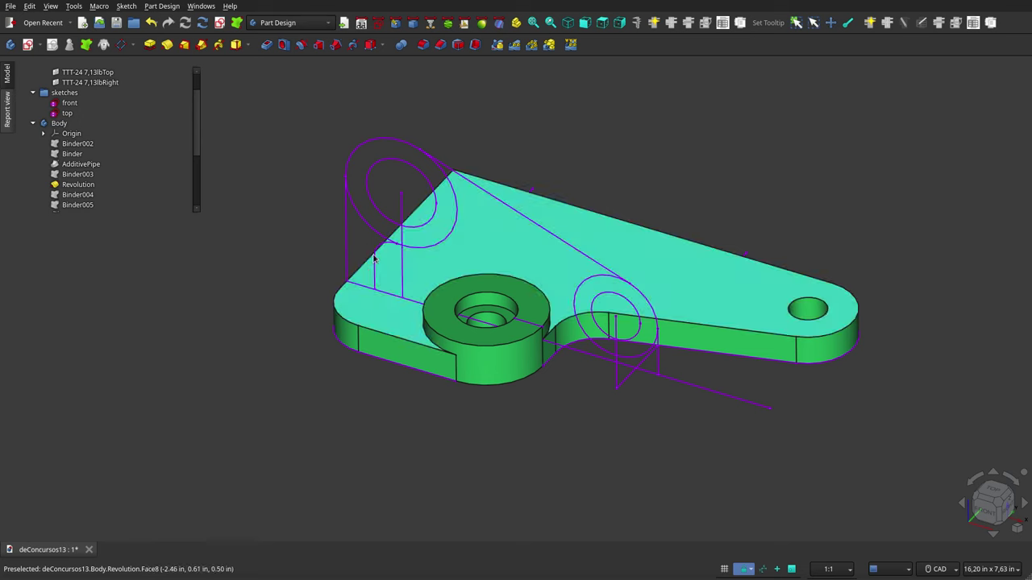
# Show the Binder004 curved surface and orbit the part to a near edge-on view
pyautogui.click(75, 195)
pyautogui.click(75, 195)
pyautogui.press('space')
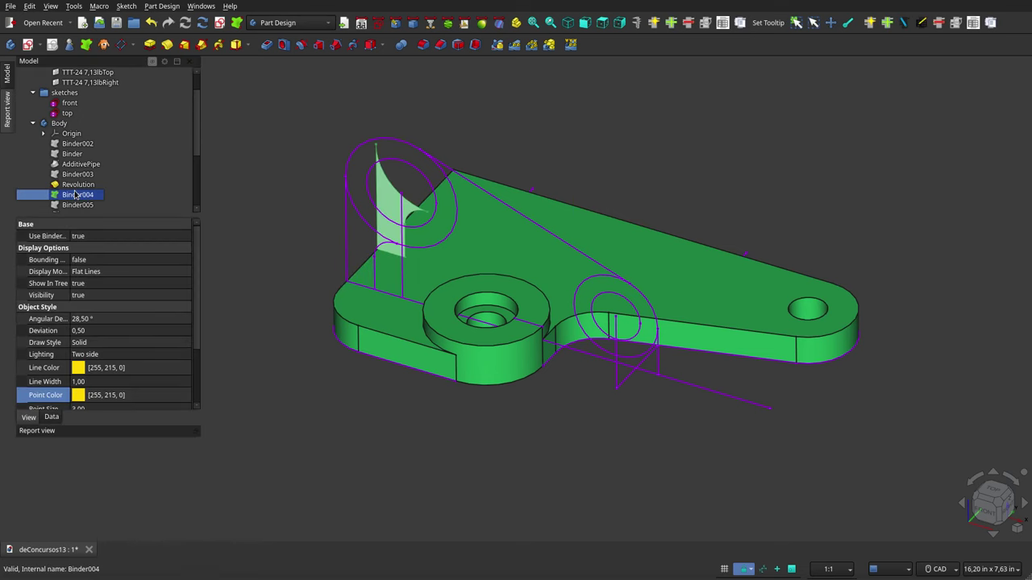
pyautogui.moveTo(456, 278)
pyautogui.mouseDown(button='middle')
pyautogui.moveTo(577, 224)
pyautogui.moveTo(548, 212)
pyautogui.mouseUp(button='middle')
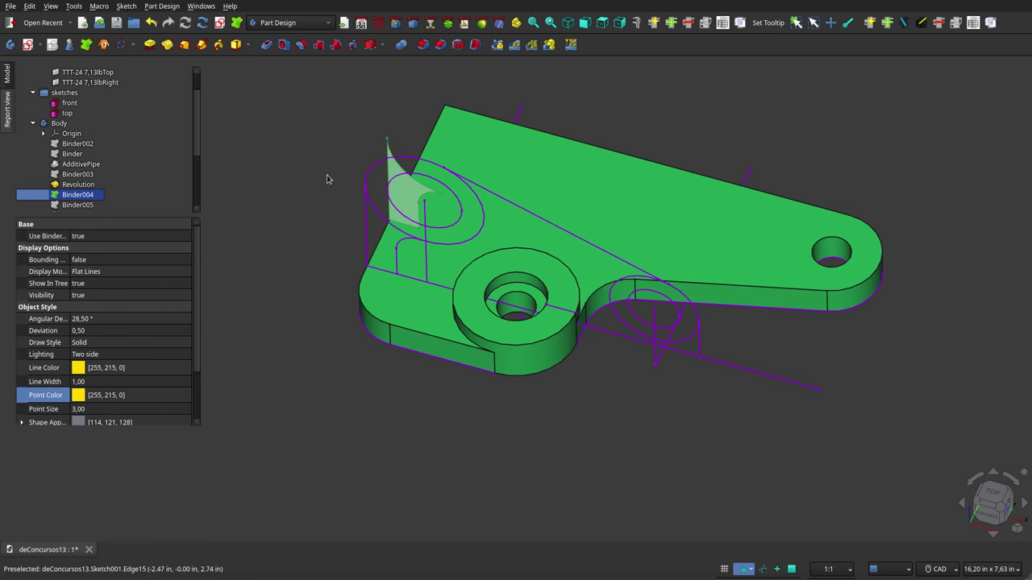
# Hide all the sketch wireframes, temporarily hiding and then re-showing the Revolution solid
pyautogui.click(83, 206)
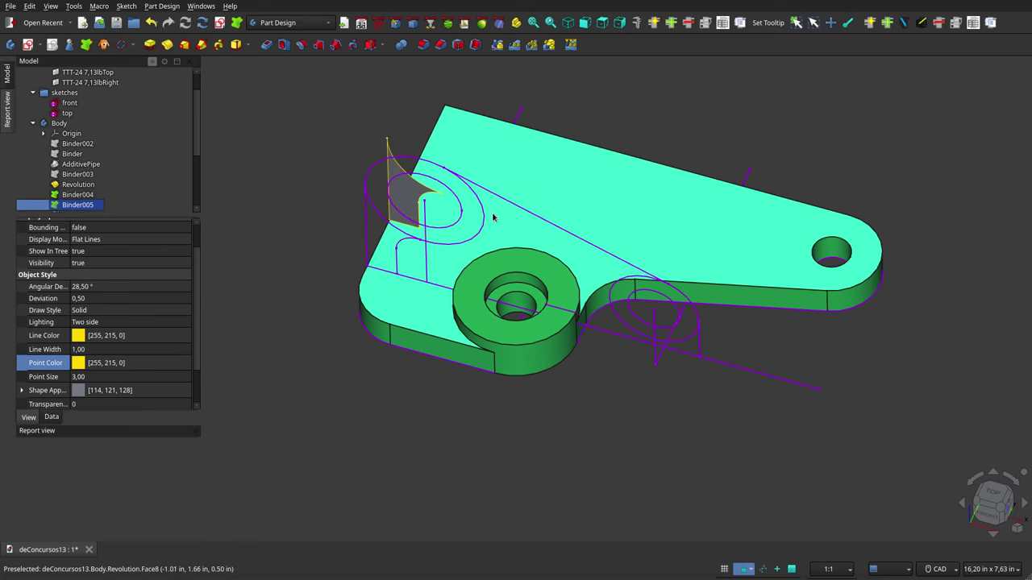
pyautogui.keyDown('ctrl'); pyautogui.click(125, 184); pyautogui.keyUp('ctrl')
pyautogui.click(100, 188)
pyautogui.press('space')
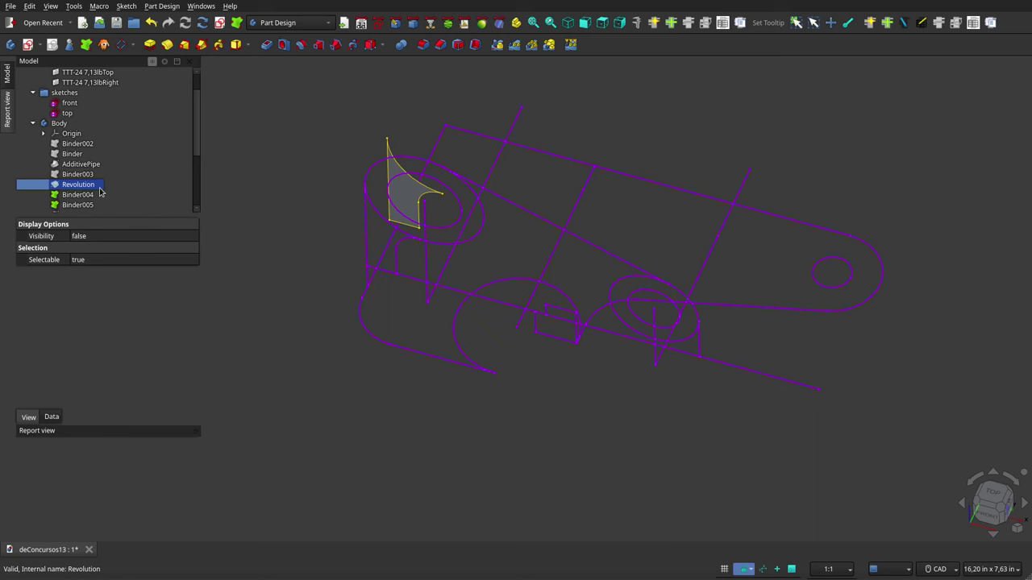
pyautogui.click(66, 93)
pyautogui.press('space')
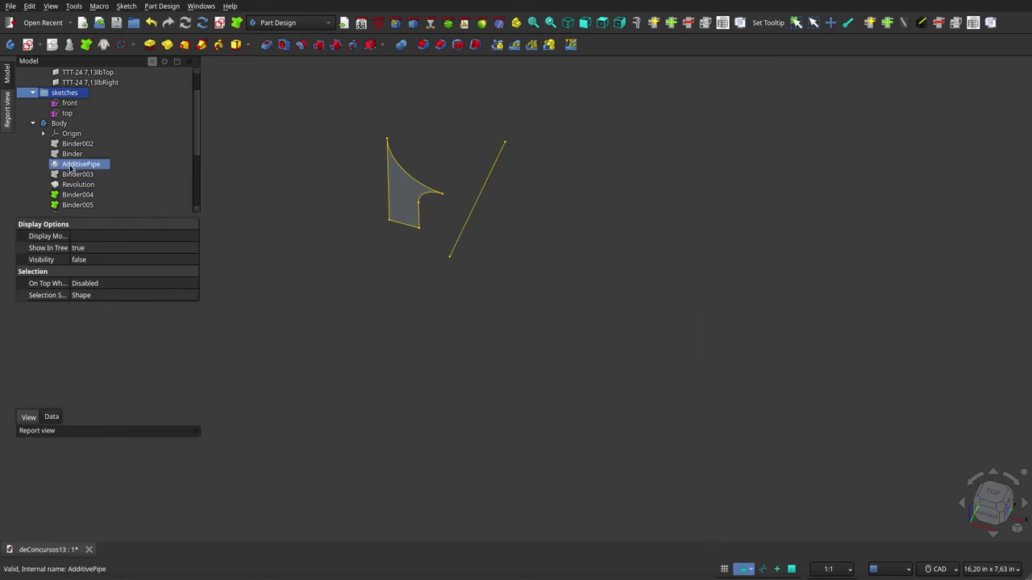
pyautogui.scroll(-2, 71, 163)
pyautogui.click(74, 123)
pyautogui.press('space')
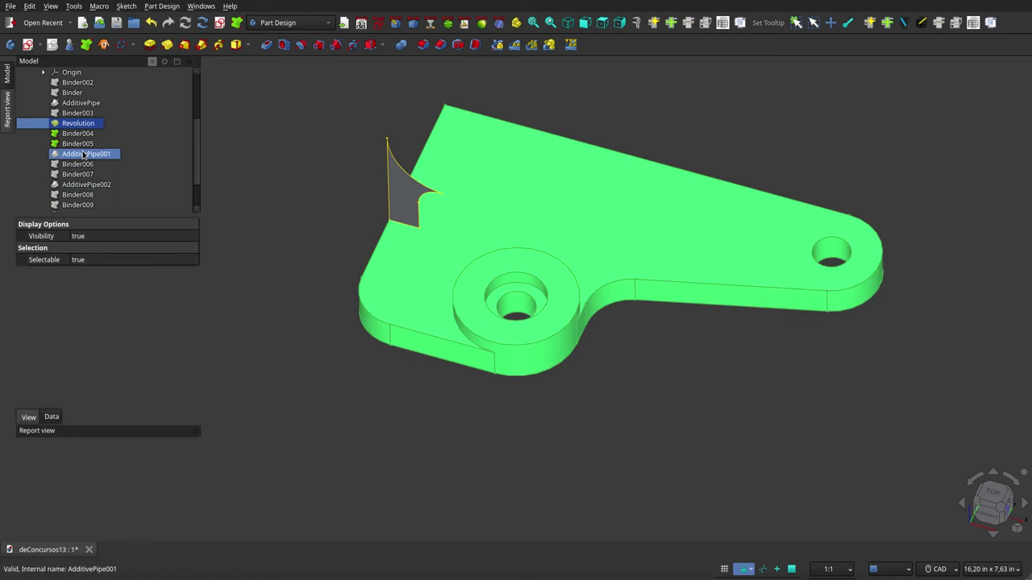
# Hide Binder004 through AdditivePipe001 to expose the pipe rib, viewed edge-on from the front
pyautogui.click(84, 153)
pyautogui.keyDown('shift'); pyautogui.click(77, 133); pyautogui.keyUp('shift')
pyautogui.press('space')
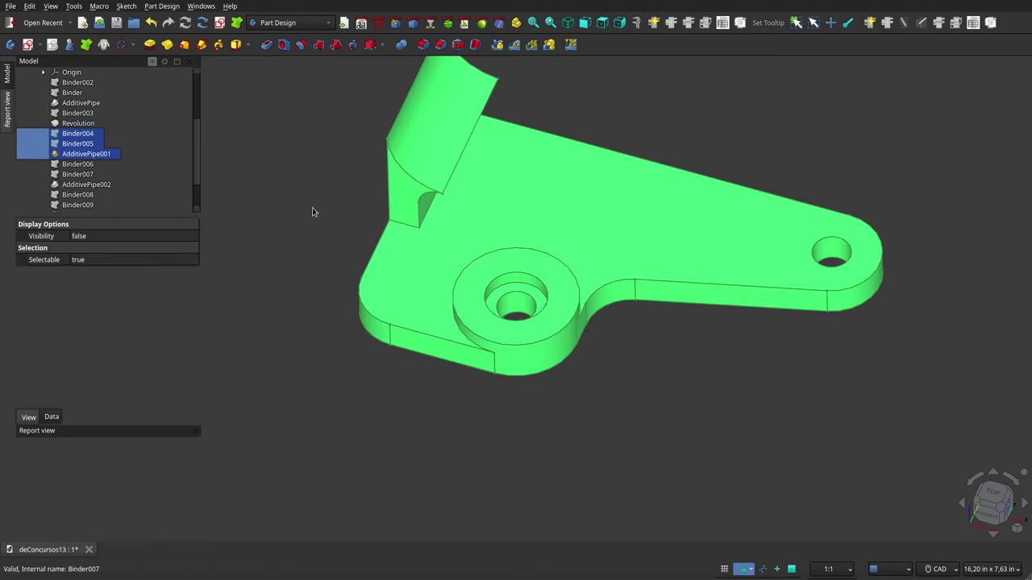
pyautogui.moveTo(392, 265); pyautogui.dragTo(463, 200, button='middle')
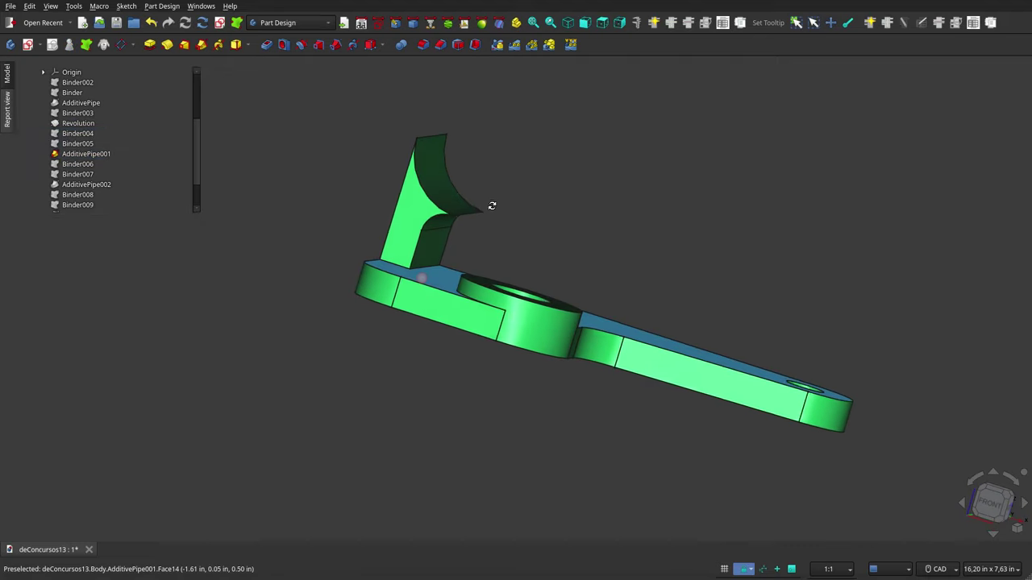
# Show the Binder006 ring and orbit to a closer angled view from above
pyautogui.click(84, 165)
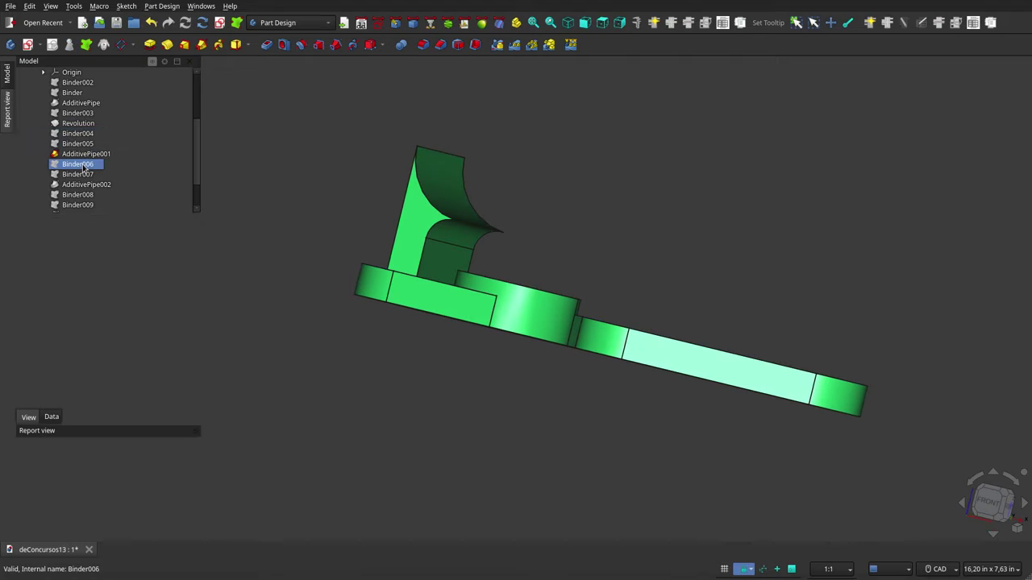
pyautogui.press('space')
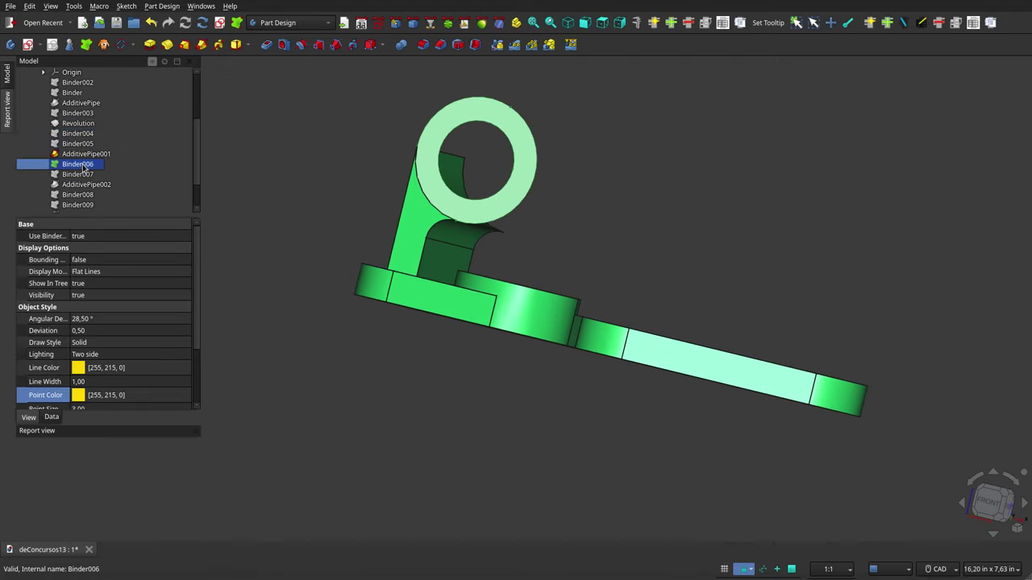
pyautogui.moveTo(576, 224)
pyautogui.mouseDown(button='middle')
pyautogui.moveTo(493, 264)
pyautogui.moveTo(462, 315)
pyautogui.mouseUp(button='middle')
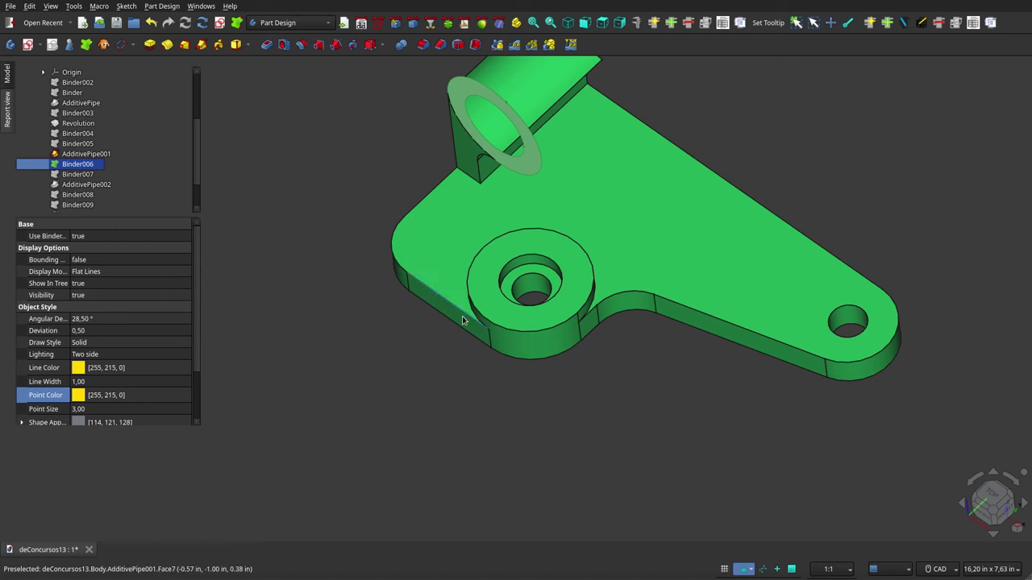
pyautogui.scroll(-2, 463, 314)
pyautogui.scroll(3, 540, 167)
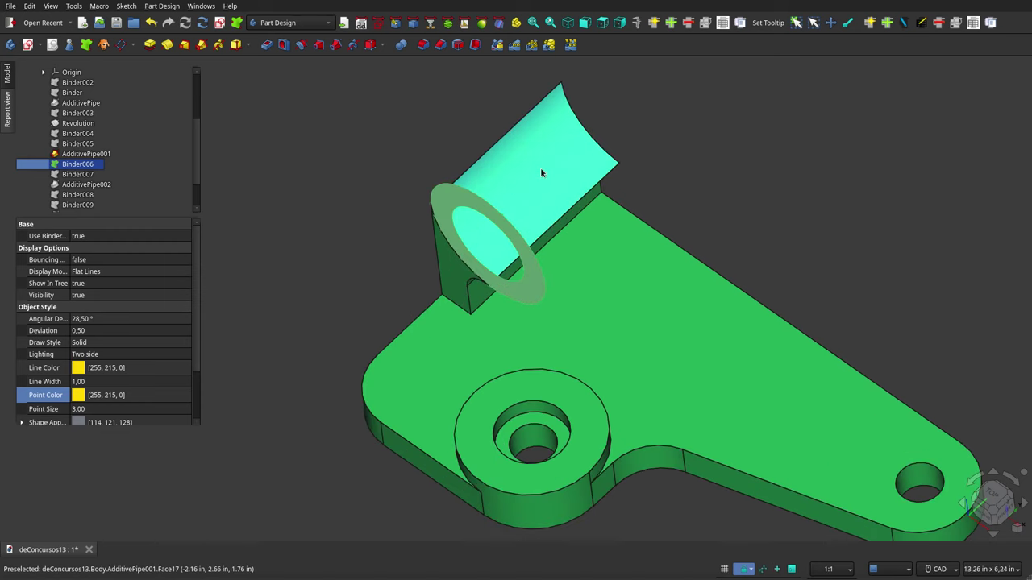
pyautogui.moveTo(540, 166); pyautogui.dragTo(576, 280, button='middle')
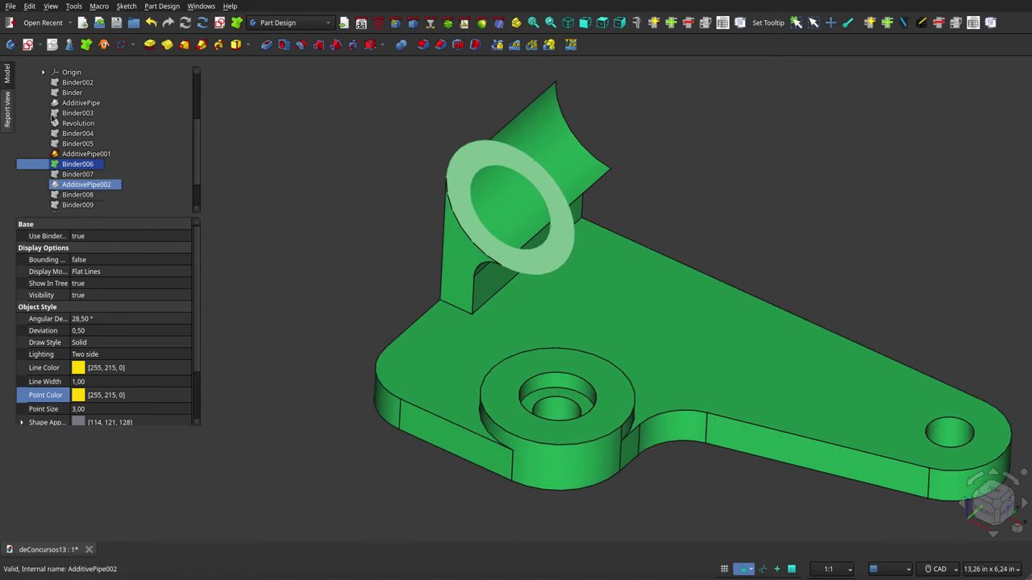
pyautogui.scroll(3, 65, 141)
# Overlay the front reference sketch on the part for comparison
pyautogui.click(65, 133)
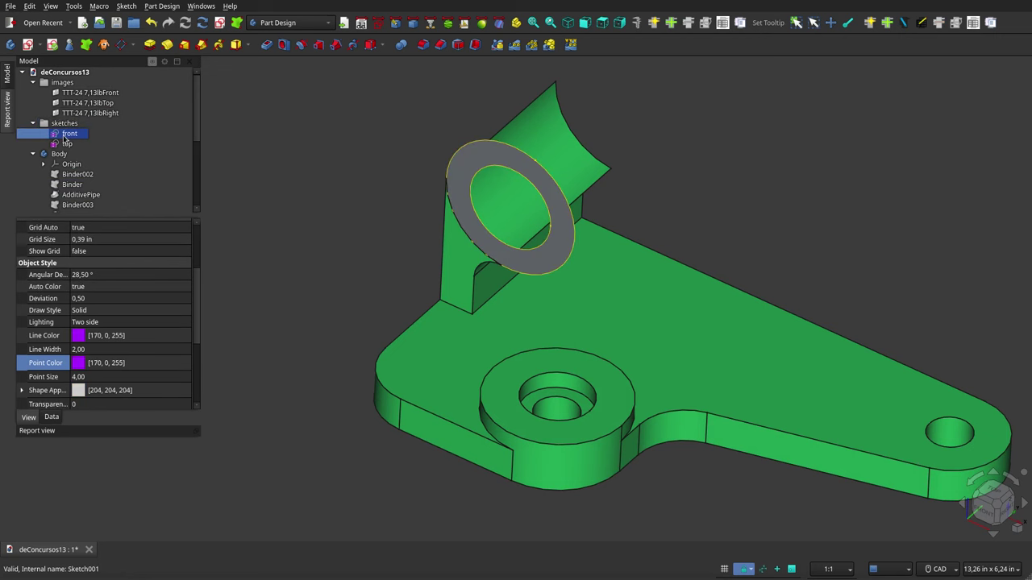
pyautogui.press('space')
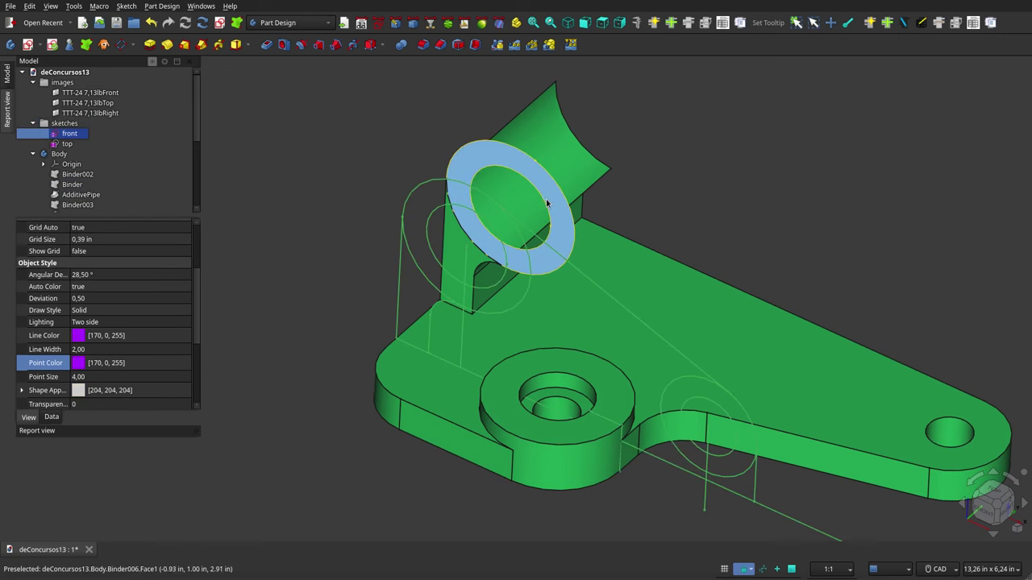
pyautogui.scroll(-2, 373, 215)
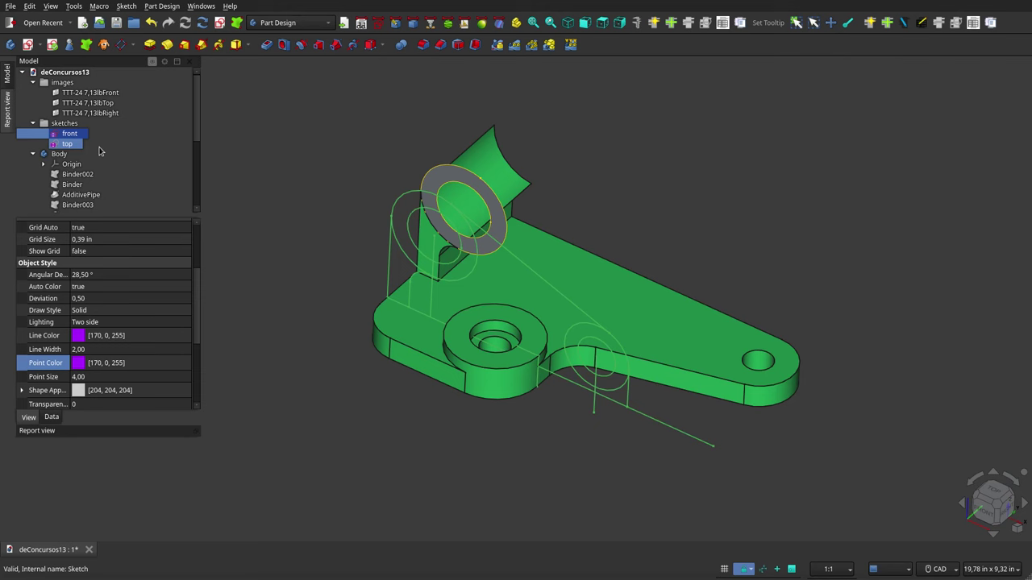
pyautogui.scroll(-1, 89, 161)
pyautogui.scroll(-2, 92, 168)
pyautogui.scroll(-1, 93, 171)
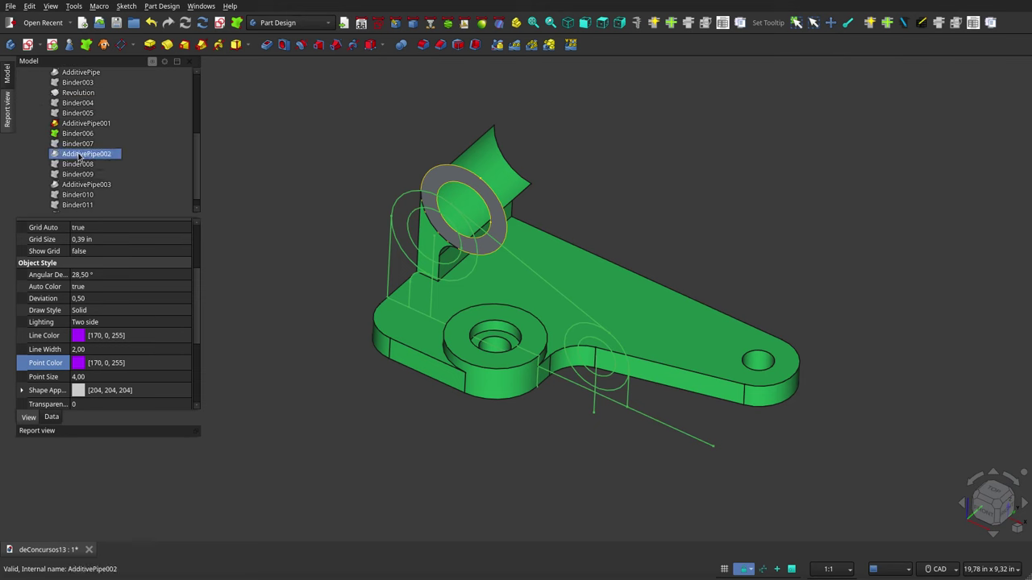
# Select Binder007 and orbit around the part to inspect its profile against the ring
pyautogui.click(81, 143)
pyautogui.moveTo(600, 266); pyautogui.dragTo(518, 370, button='middle')
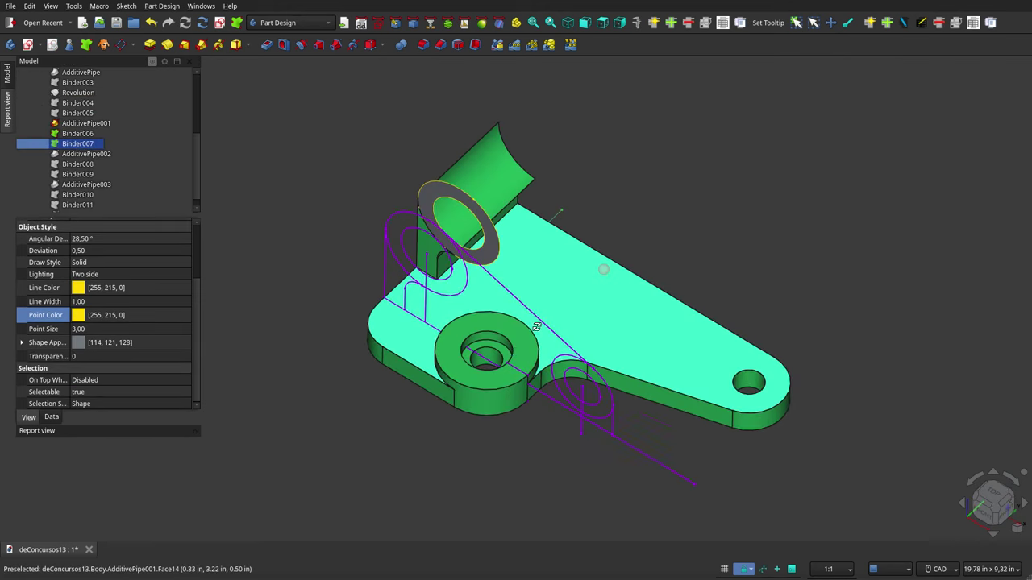
pyautogui.moveTo(576, 376)
pyautogui.mouseDown(button='middle')
pyautogui.moveTo(594, 350)
pyautogui.moveTo(578, 338)
pyautogui.mouseUp(button='middle')
pyautogui.moveTo(563, 186)
pyautogui.mouseDown(button='middle')
pyautogui.moveTo(555, 242)
pyautogui.moveTo(555, 233)
pyautogui.moveTo(421, 190)
pyautogui.mouseUp(button='middle')
# Hide Binder006, Binder007 and AdditivePipe002 together, then orbit to a new angle
pyautogui.click(87, 133)
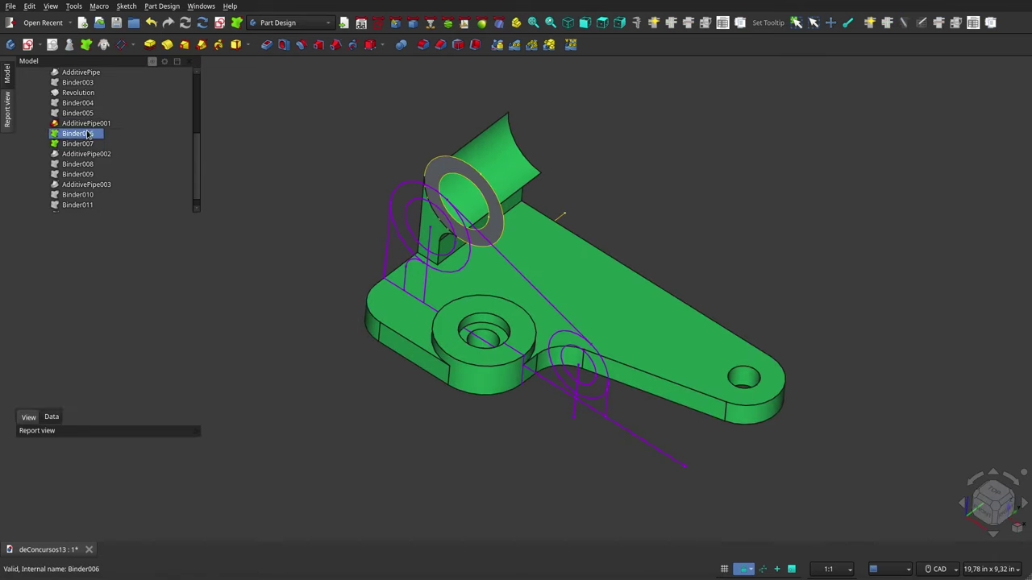
pyautogui.keyDown('ctrl'); pyautogui.click(88, 153); pyautogui.keyUp('ctrl')
pyautogui.keyDown('shift'); pyautogui.click(88, 154); pyautogui.keyUp('shift')
pyautogui.press('space')
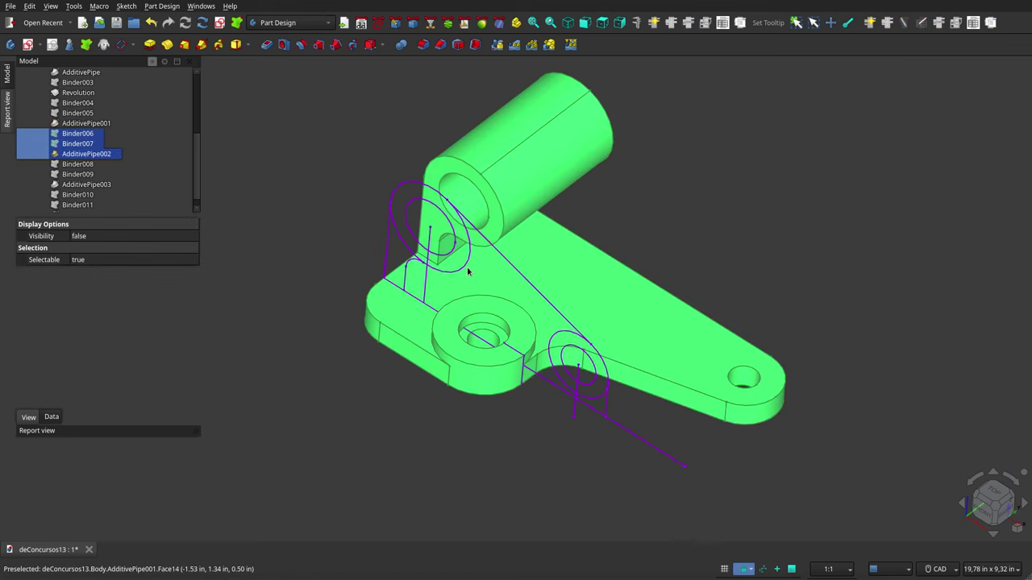
pyautogui.click(502, 269)
pyautogui.moveTo(502, 269)
pyautogui.mouseDown(button='middle')
pyautogui.moveTo(368, 217)
pyautogui.moveTo(442, 254)
pyautogui.mouseUp(button='middle')
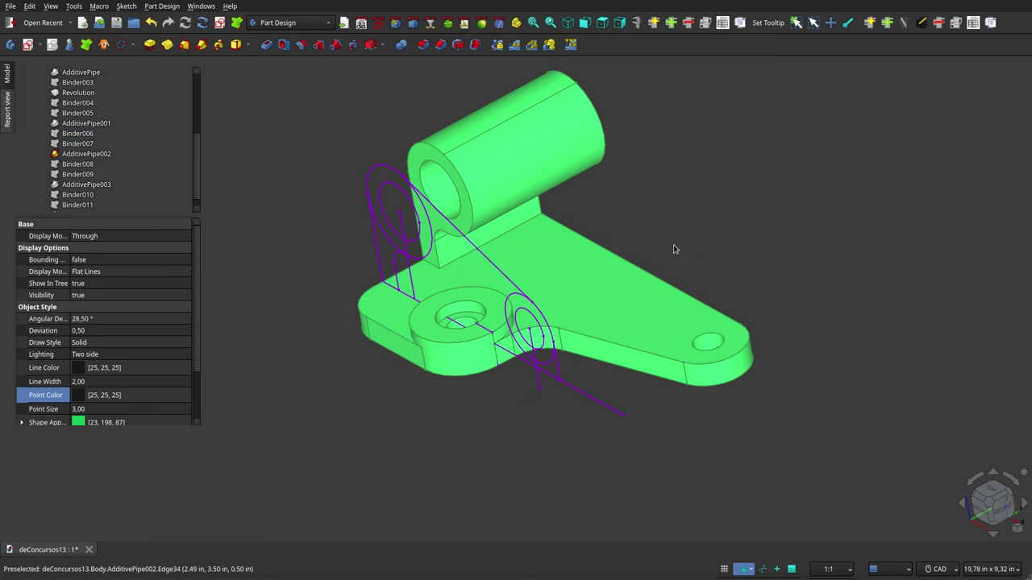
# Show the Binder008 surface and orbit to inspect it alongside Binder009's edges
pyautogui.click(82, 165)
pyautogui.press('space')
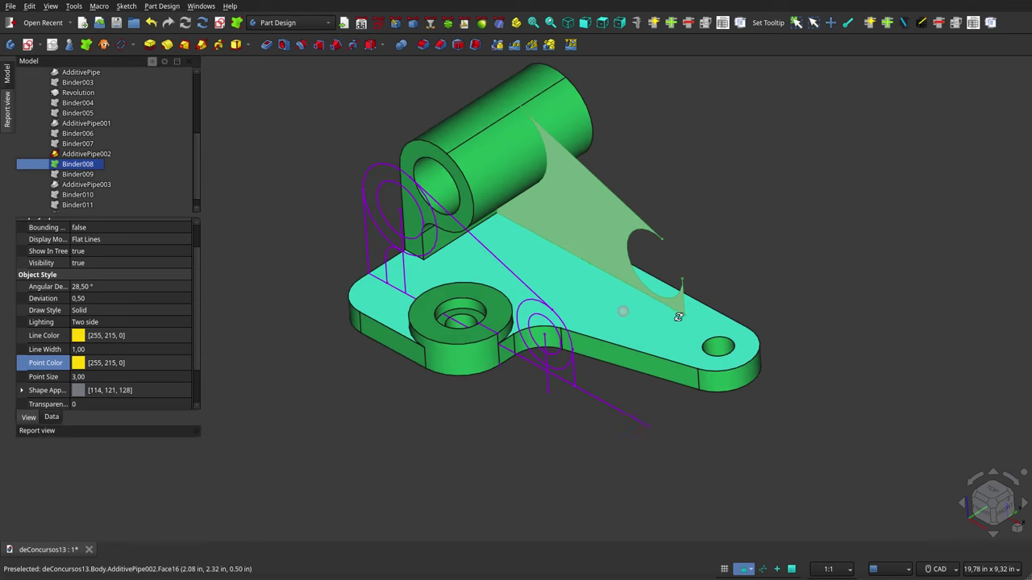
pyautogui.moveTo(678, 317)
pyautogui.mouseDown(button='middle')
pyautogui.moveTo(682, 278)
pyautogui.moveTo(700, 260)
pyautogui.moveTo(554, 218)
pyautogui.mouseUp(button='middle')
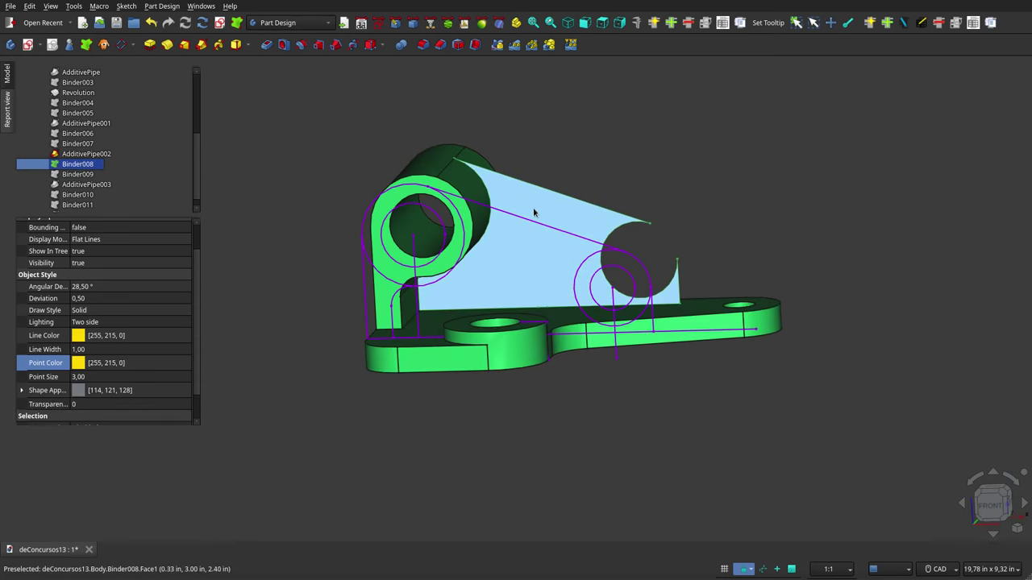
pyautogui.moveTo(523, 267)
pyautogui.mouseDown(button='middle')
pyautogui.moveTo(534, 260)
pyautogui.moveTo(408, 337)
pyautogui.mouseUp(button='middle')
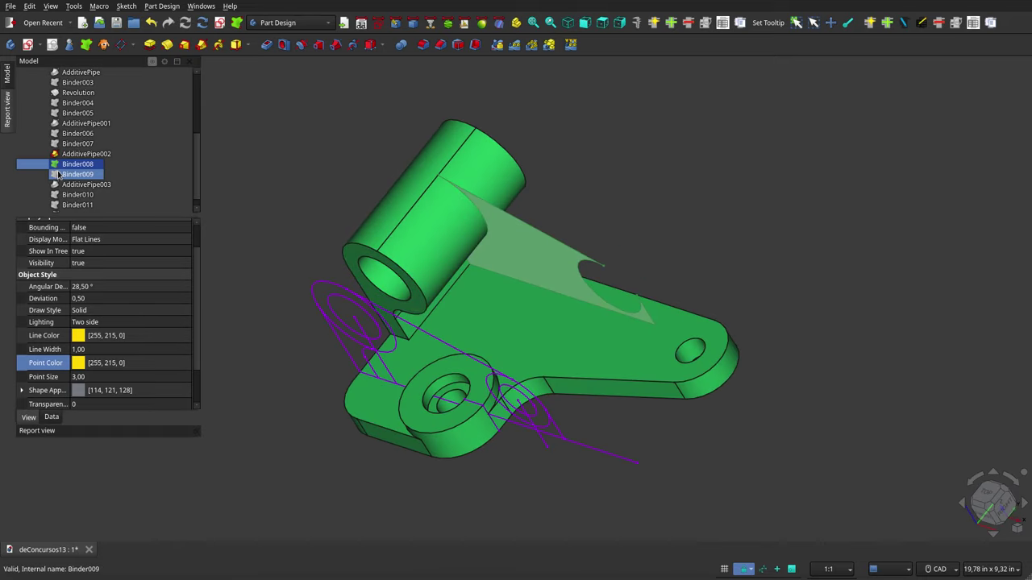
pyautogui.click(59, 175)
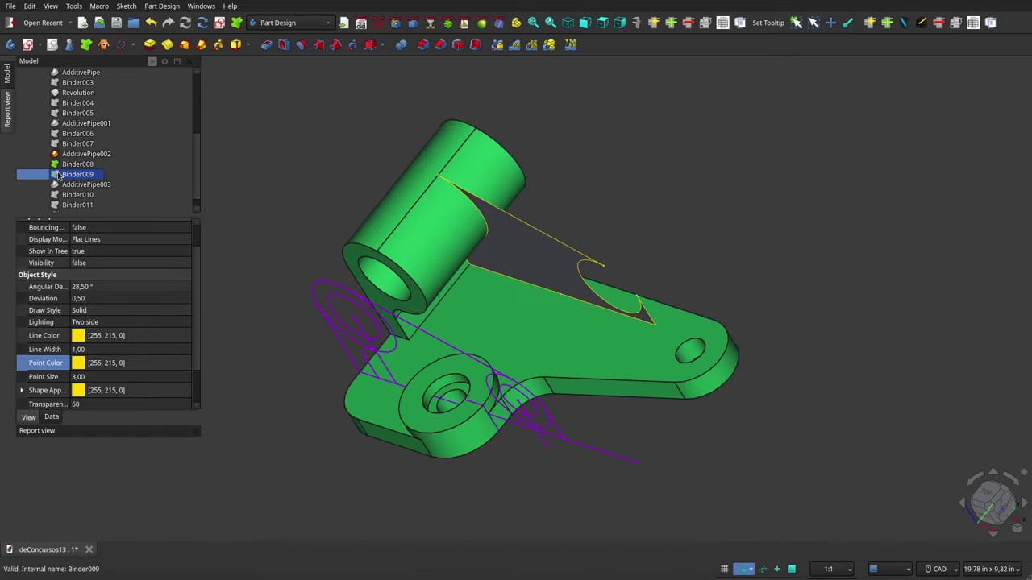
# Hide AdditivePipe002 to view the profiles nearly edge-on, then show it again
pyautogui.click(98, 153)
pyautogui.press('space')
pyautogui.moveTo(640, 295)
pyautogui.mouseDown(button='middle')
pyautogui.moveTo(598, 326)
pyautogui.moveTo(613, 334)
pyautogui.moveTo(664, 323)
pyautogui.mouseUp(button='middle')
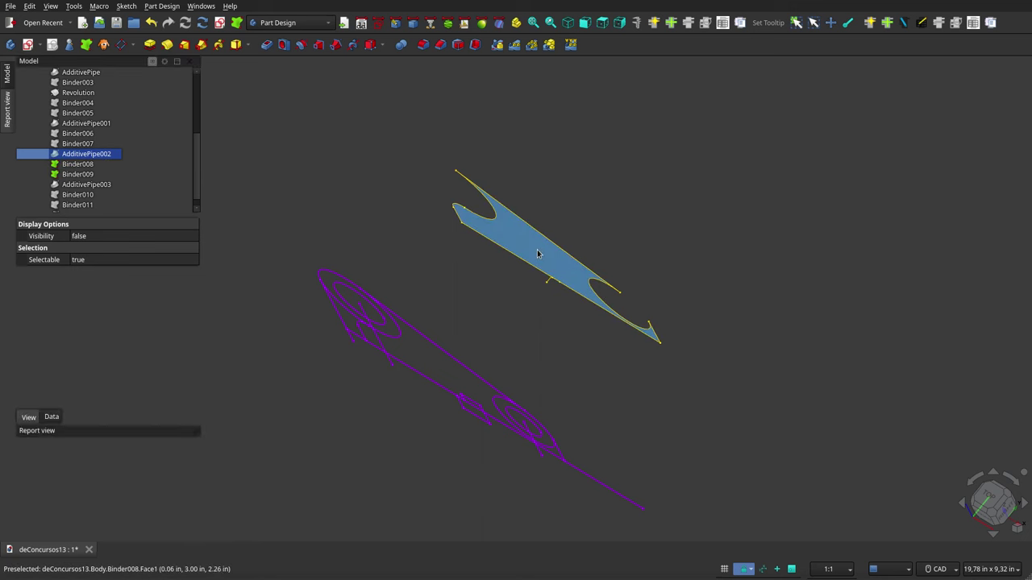
pyautogui.moveTo(576, 264); pyautogui.dragTo(556, 284, button='middle')
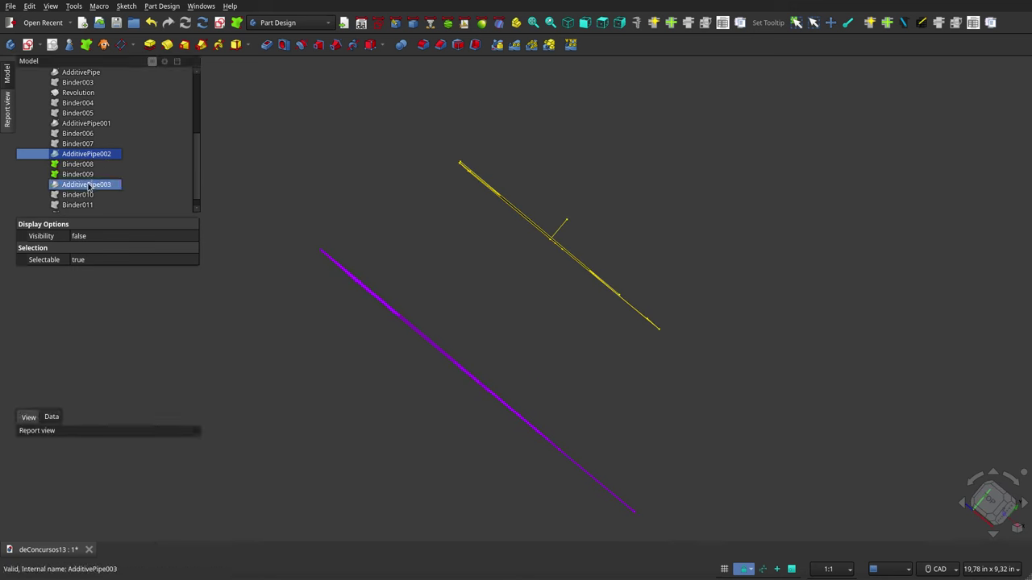
pyautogui.click(81, 154)
pyautogui.press('space')
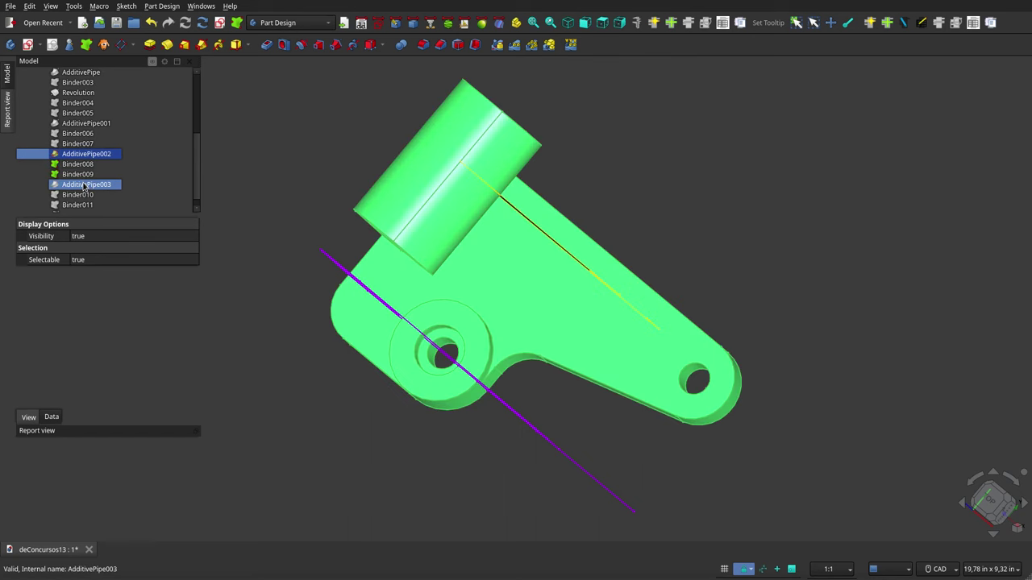
# Show the AdditivePipe003 rib joining the cylinder to the plate and orbit to its top face
pyautogui.click(84, 185)
pyautogui.press('space')
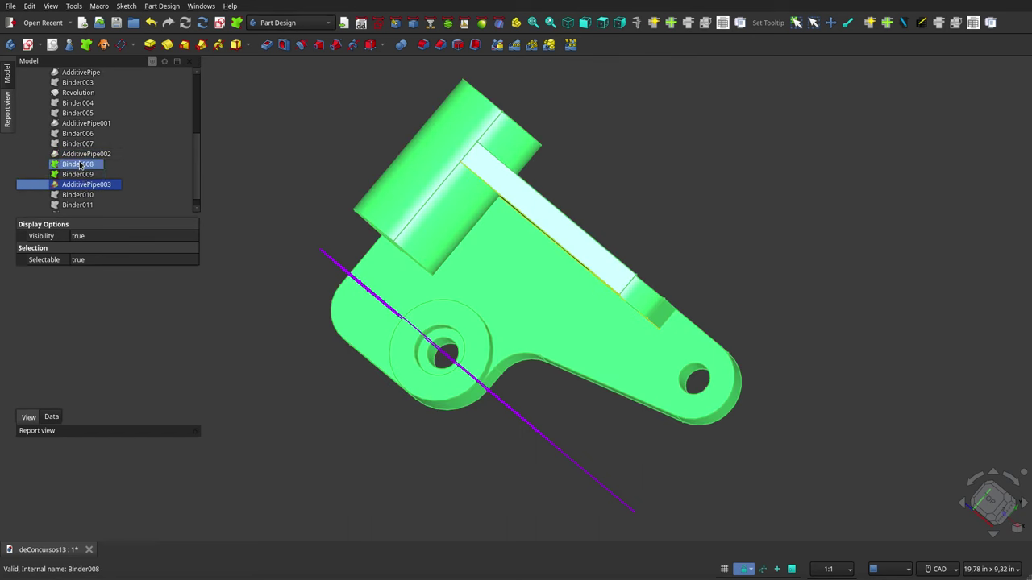
pyautogui.click(79, 165)
pyautogui.click(78, 174)
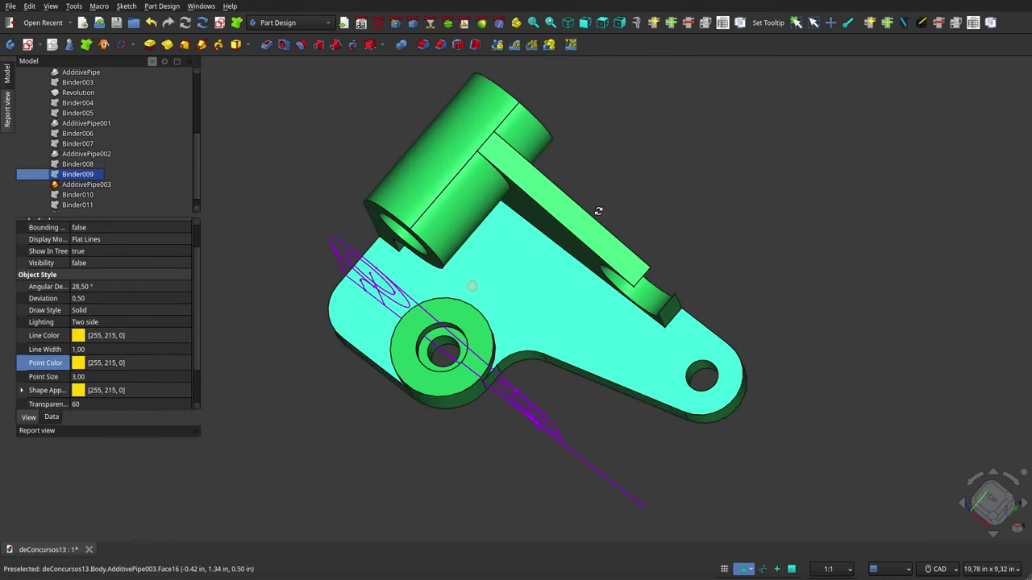
pyautogui.moveTo(598, 211)
pyautogui.mouseDown(button='middle')
pyautogui.moveTo(594, 163)
pyautogui.moveTo(631, 191)
pyautogui.moveTo(616, 349)
pyautogui.moveTo(653, 320)
pyautogui.mouseUp(button='middle')
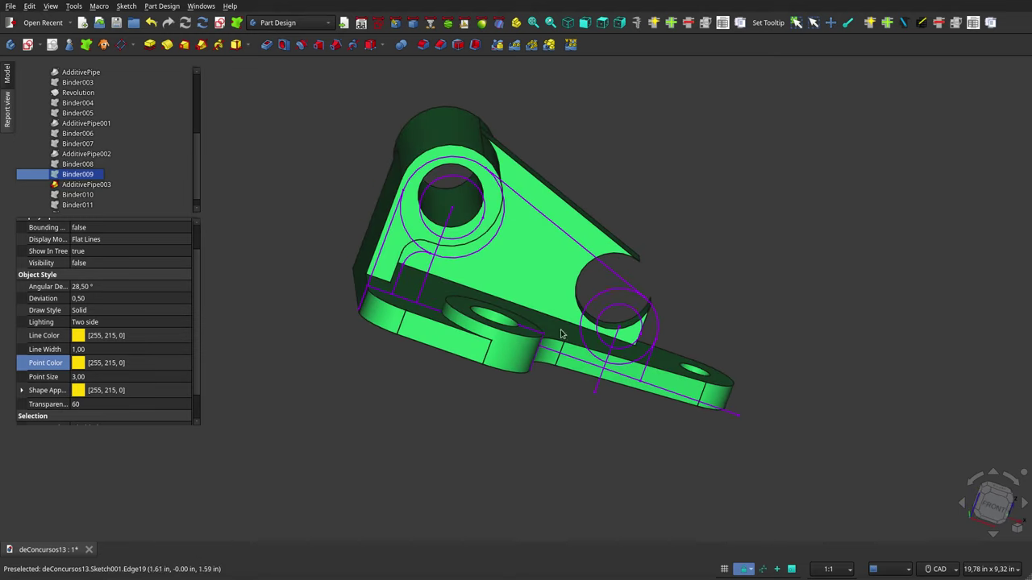
pyautogui.moveTo(645, 267); pyautogui.dragTo(571, 286, button='middle')
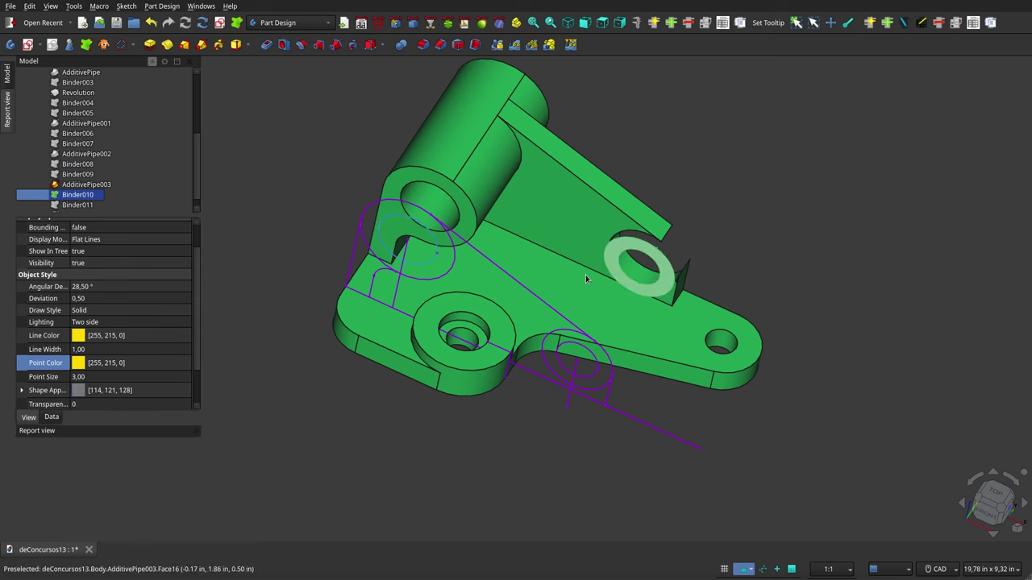
# Rotate the bracket to an upright front-isometric view with Binder010 through AdditivePipe004 selected
pyautogui.moveTo(586, 279); pyautogui.dragTo(289, 286, button='middle')
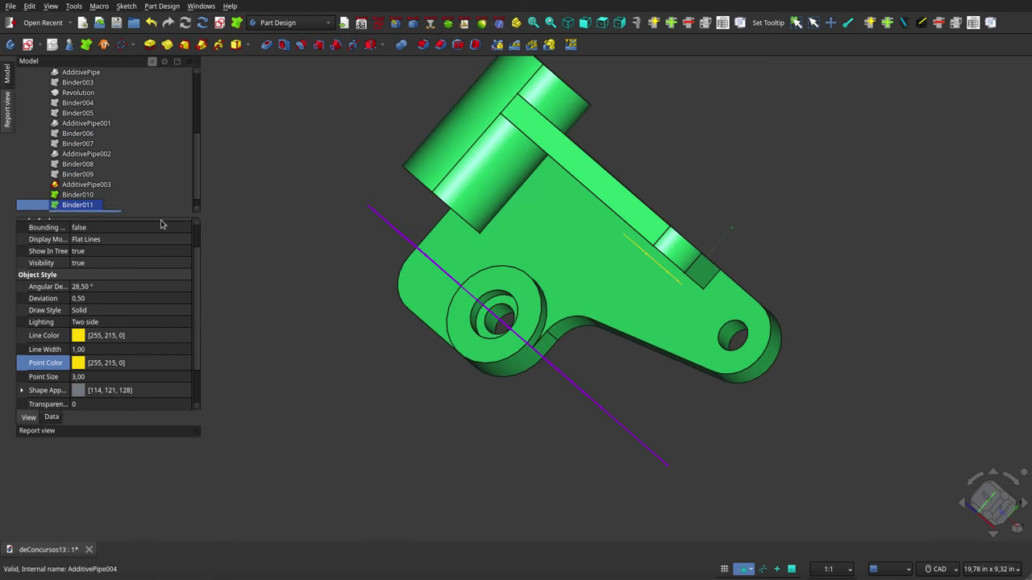
pyautogui.moveTo(637, 288)
pyautogui.mouseDown(button='middle')
pyautogui.moveTo(698, 317)
pyautogui.moveTo(661, 314)
pyautogui.mouseUp(button='middle')
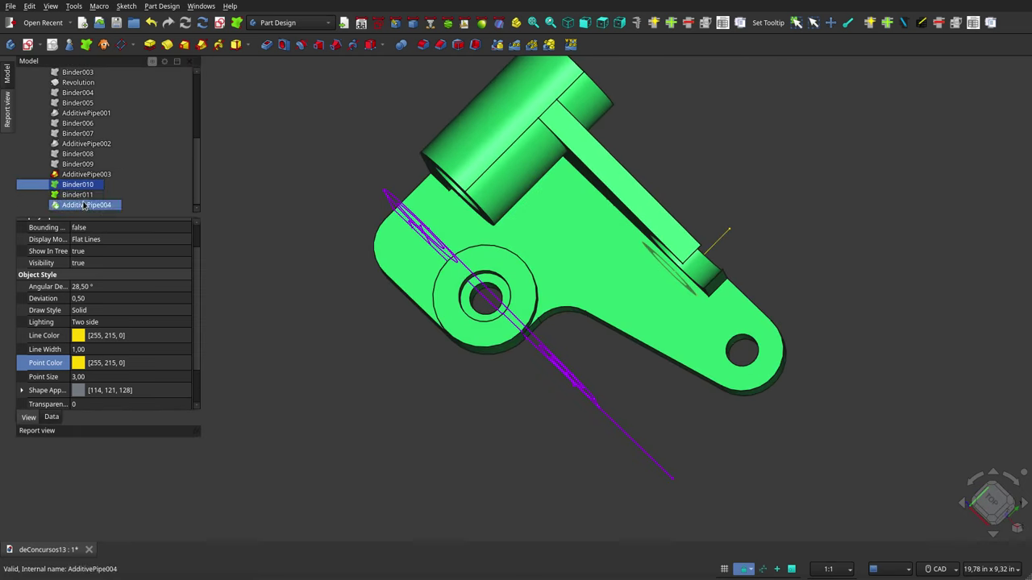
pyautogui.keyDown('shift'); pyautogui.click(84, 206); pyautogui.keyUp('shift')
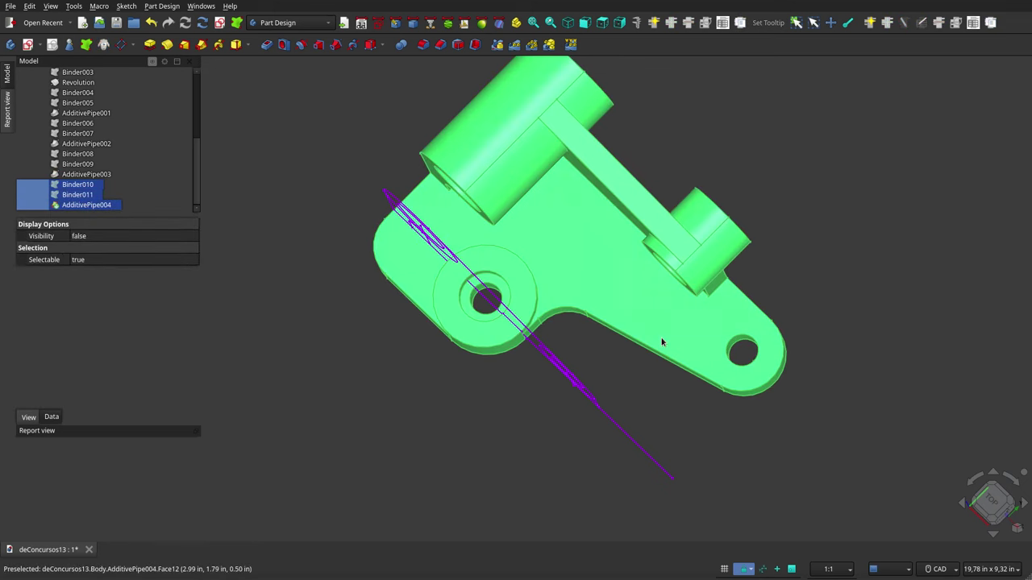
pyautogui.moveTo(661, 343); pyautogui.dragTo(691, 184, button='middle')
# Hide the sketches group and front sketch, leaving only the green bracket solid visible
pyautogui.click(132, 163)
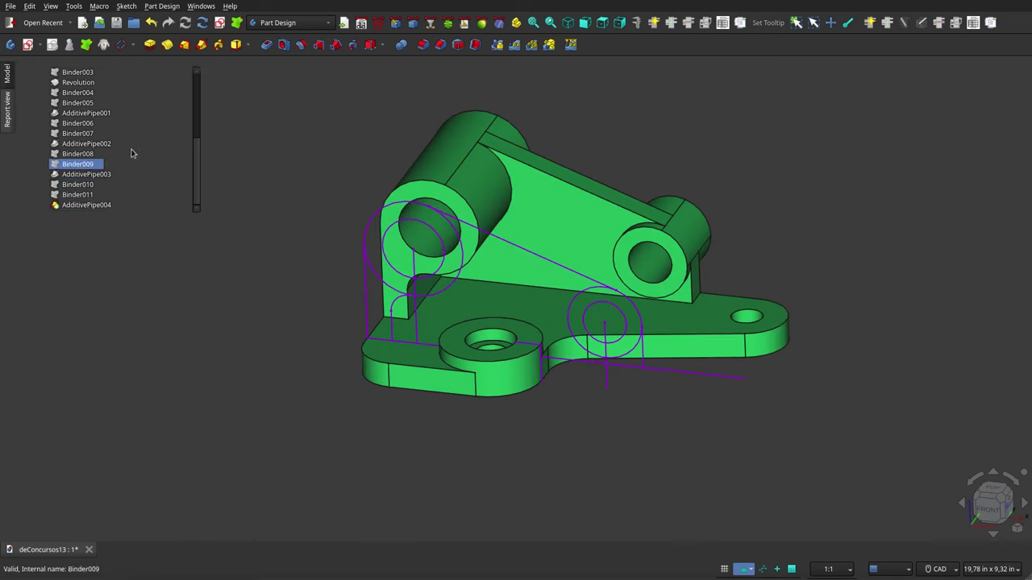
pyautogui.scroll(5, 72, 116)
pyautogui.click(73, 123)
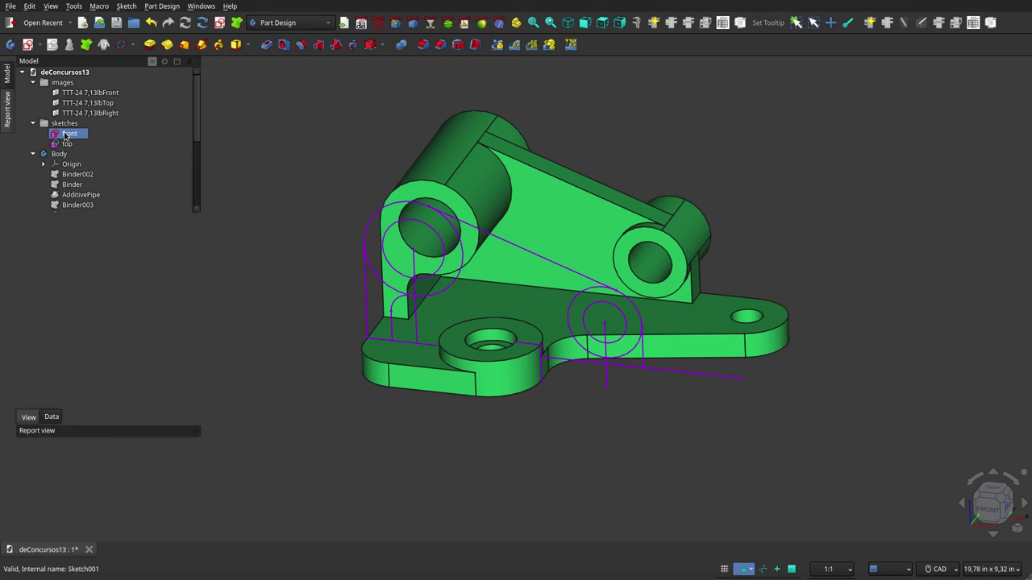
pyautogui.click(65, 135)
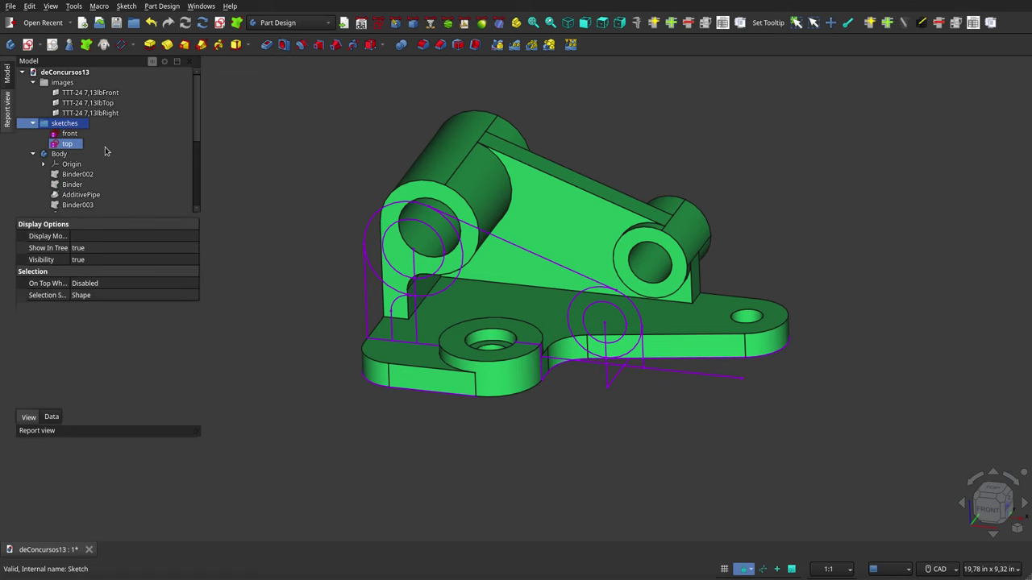
pyautogui.moveTo(541, 371)
pyautogui.mouseDown(button='middle')
pyautogui.moveTo(610, 403)
pyautogui.moveTo(620, 442)
pyautogui.moveTo(546, 452)
pyautogui.moveTo(497, 477)
pyautogui.moveTo(497, 493)
pyautogui.moveTo(617, 438)
pyautogui.moveTo(643, 369)
pyautogui.moveTo(624, 302)
pyautogui.moveTo(583, 247)
pyautogui.moveTo(599, 299)
pyautogui.moveTo(607, 419)
pyautogui.moveTo(472, 432)
pyautogui.moveTo(530, 442)
pyautogui.moveTo(582, 341)
pyautogui.moveTo(593, 382)
pyautogui.mouseUp(button='middle')
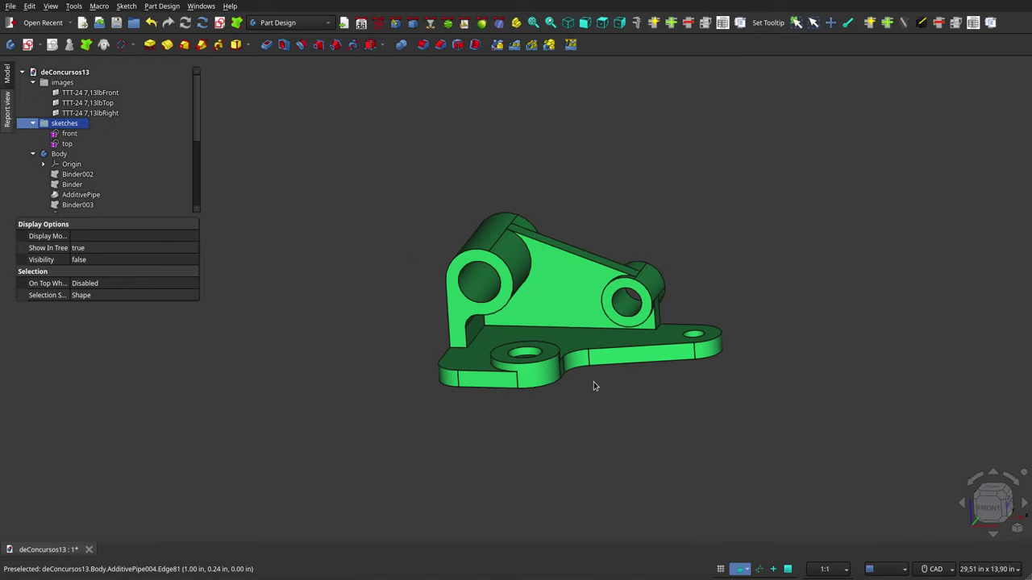
pyautogui.scroll(1, 593, 386)
pyautogui.moveTo(62, 82)
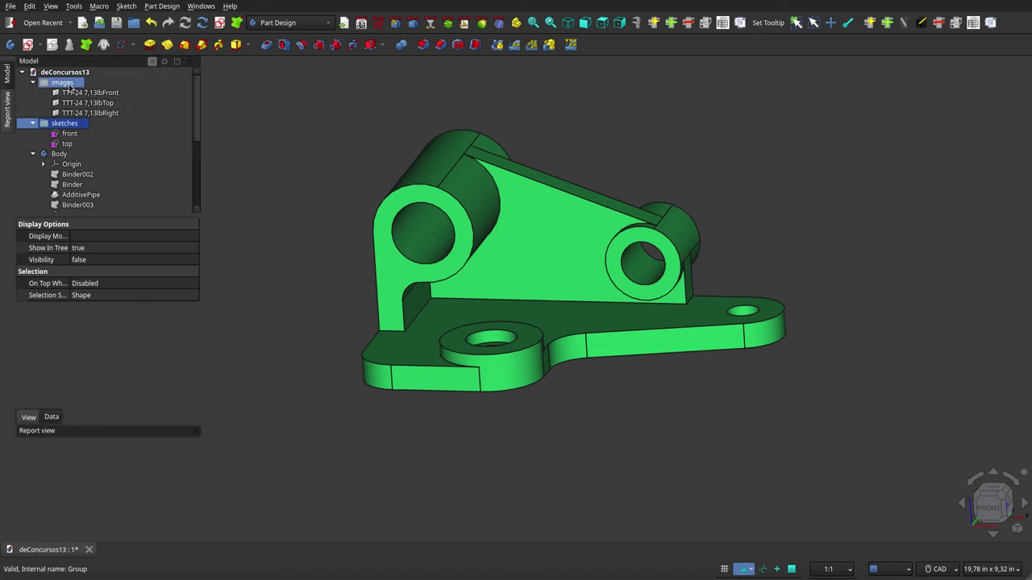
# Show the reference images group and zoom out to see all three drawing planes
pyautogui.click(71, 83)
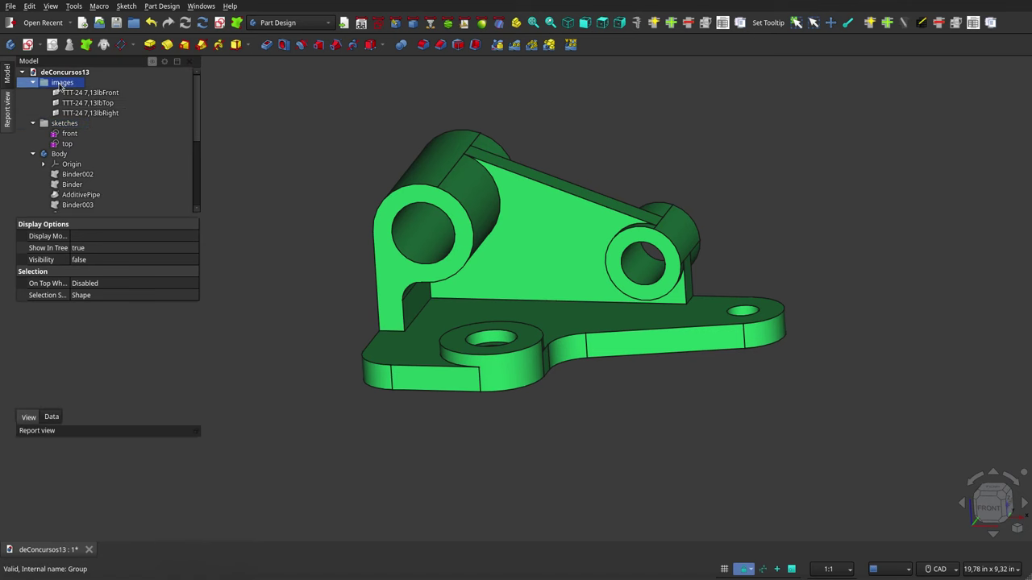
pyautogui.press('space')
pyautogui.scroll(-1, 564, 274)
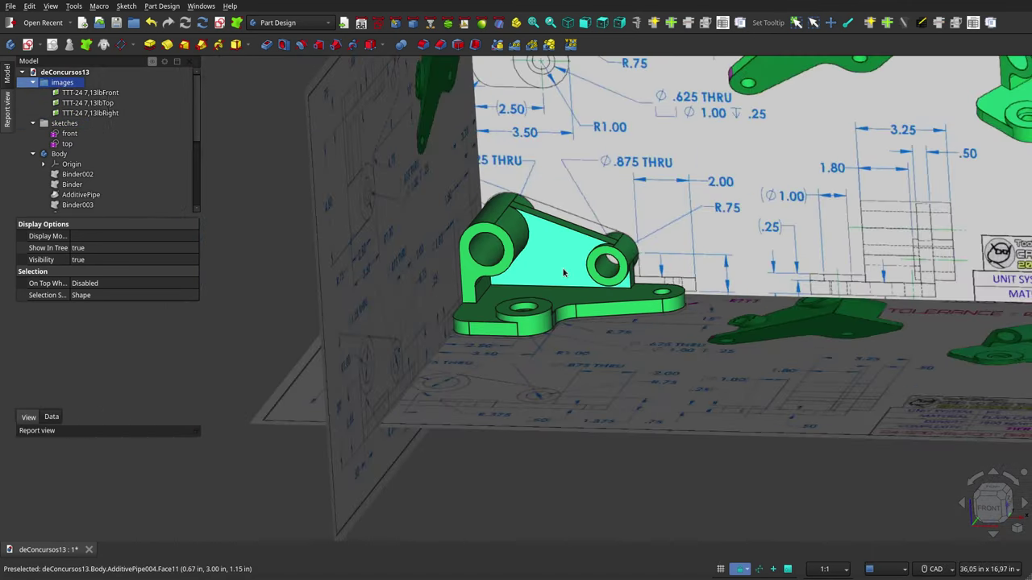
pyautogui.scroll(-3, 564, 274)
pyautogui.scroll(4, 725, 127)
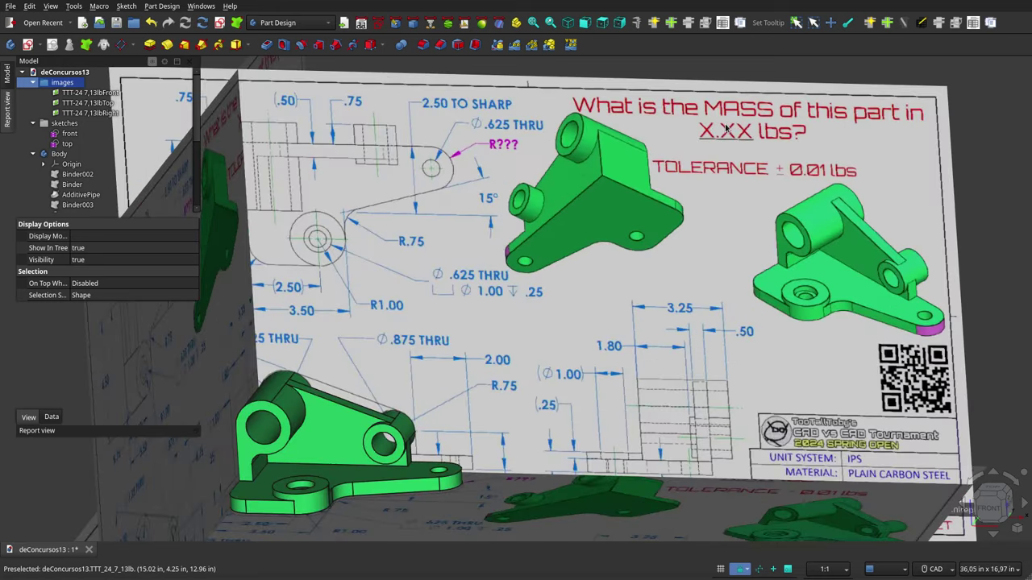
pyautogui.scroll(-3, 804, 183)
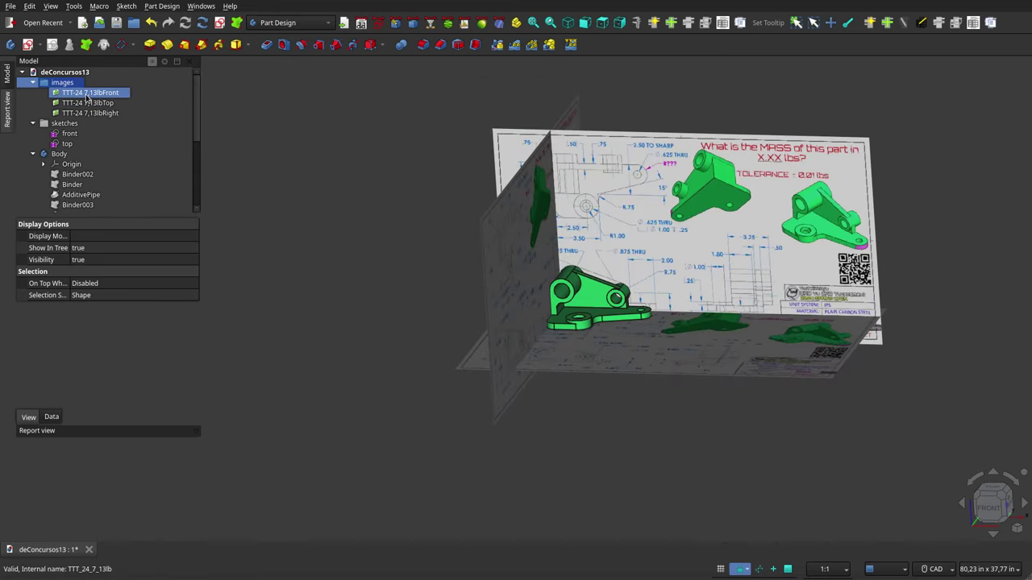
# Read the Body's Data properties: volume 25,31 in^3 and mass 7,13 lb
pyautogui.click(59, 156)
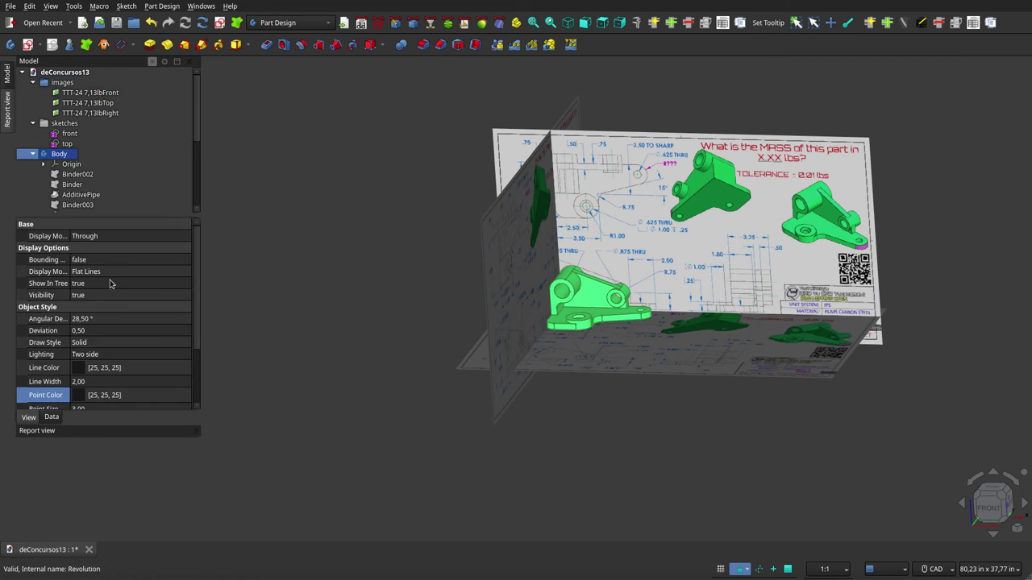
pyautogui.click(52, 417)
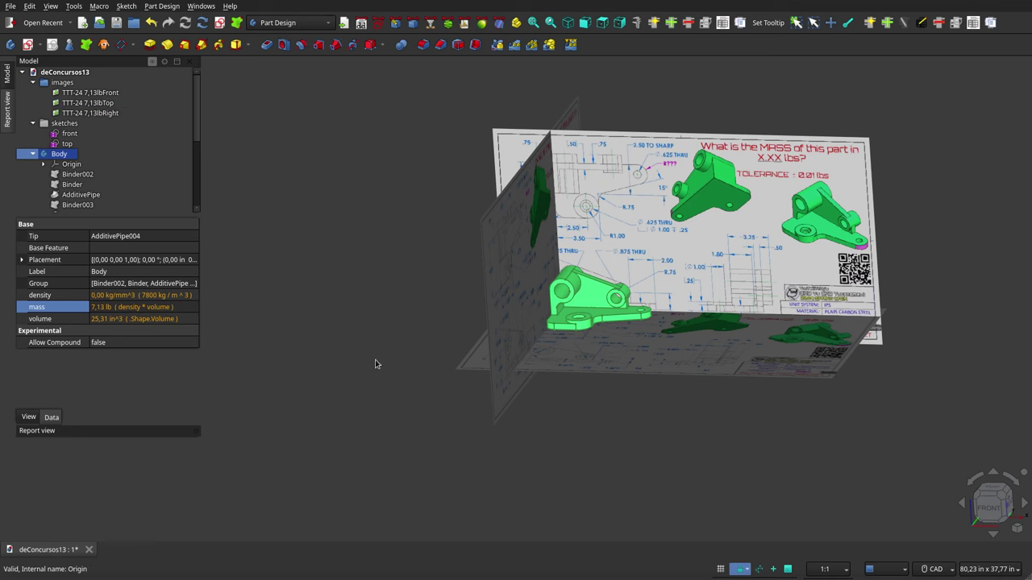
pyautogui.scroll(5, 595, 290)
pyautogui.scroll(2, 596, 290)
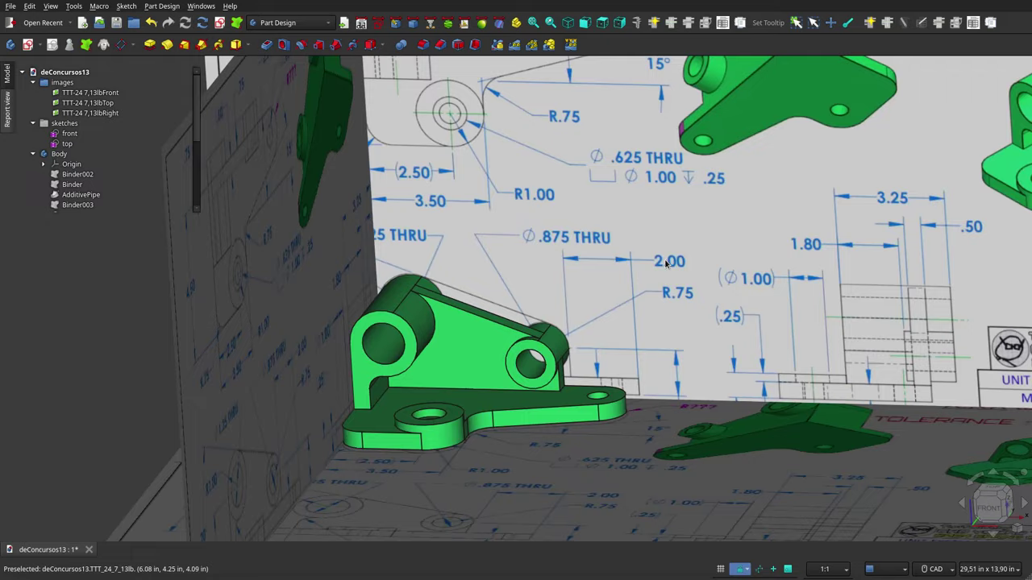
pyautogui.scroll(-5, 596, 290)
# Orbit and zoom to compare the bracket's plate, web and bosses against the drawing planes
pyautogui.moveTo(596, 291)
pyautogui.mouseDown(button='middle')
pyautogui.moveTo(593, 328)
pyautogui.moveTo(646, 276)
pyautogui.moveTo(559, 295)
pyautogui.moveTo(720, 268)
pyautogui.moveTo(592, 286)
pyautogui.moveTo(667, 278)
pyautogui.mouseUp(button='middle')
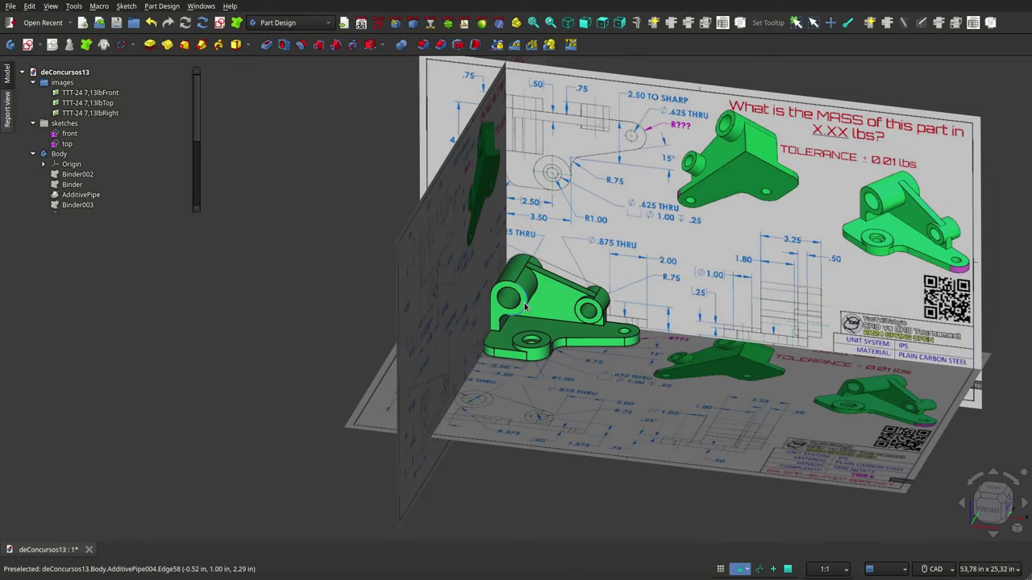
pyautogui.scroll(5, 523, 305)
pyautogui.scroll(1, 589, 311)
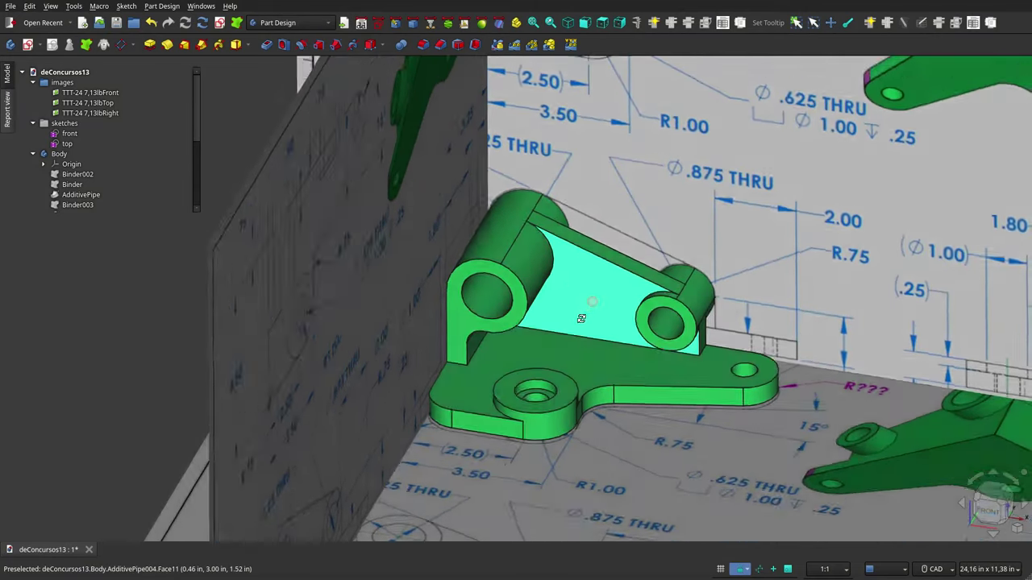
pyautogui.moveTo(580, 318); pyautogui.dragTo(645, 246, button='middle')
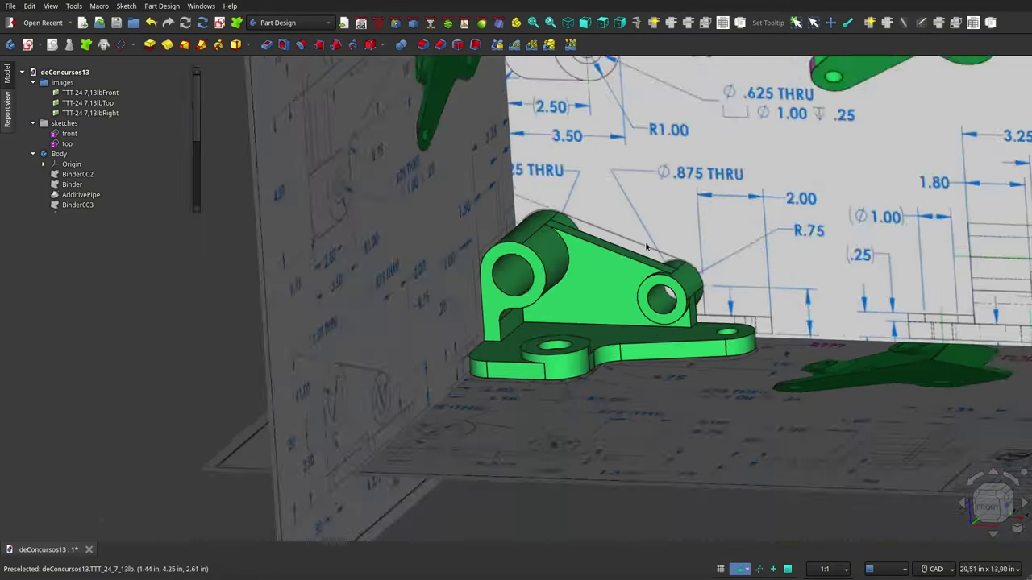
pyautogui.scroll(-2, 645, 247)
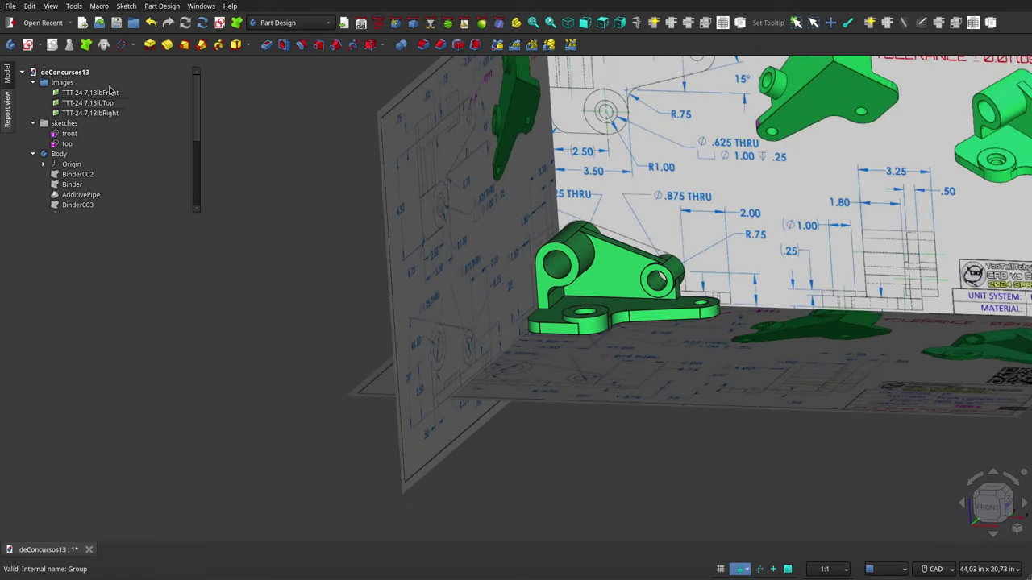
# Hide the reference images group and tilt the bracket to a higher angle
pyautogui.click(53, 83)
pyautogui.press('space')
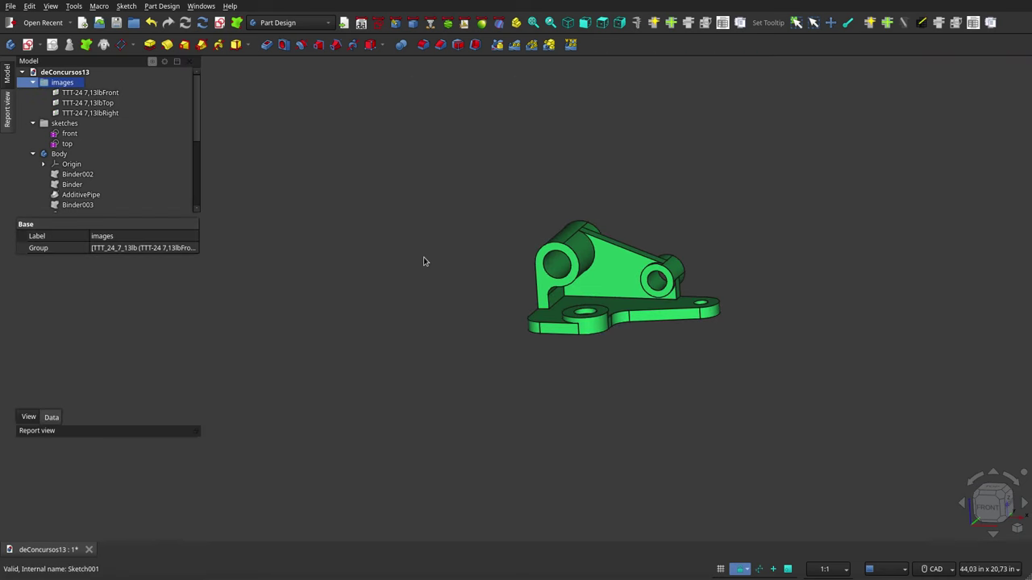
pyautogui.scroll(5, 620, 274)
pyautogui.moveTo(618, 268)
pyautogui.mouseDown(button='middle')
pyautogui.moveTo(483, 306)
pyautogui.moveTo(633, 166)
pyautogui.moveTo(661, 115)
pyautogui.moveTo(623, 207)
pyautogui.moveTo(533, 235)
pyautogui.moveTo(760, 322)
pyautogui.moveTo(725, 368)
pyautogui.moveTo(783, 345)
pyautogui.moveTo(641, 346)
pyautogui.mouseUp(button='middle')
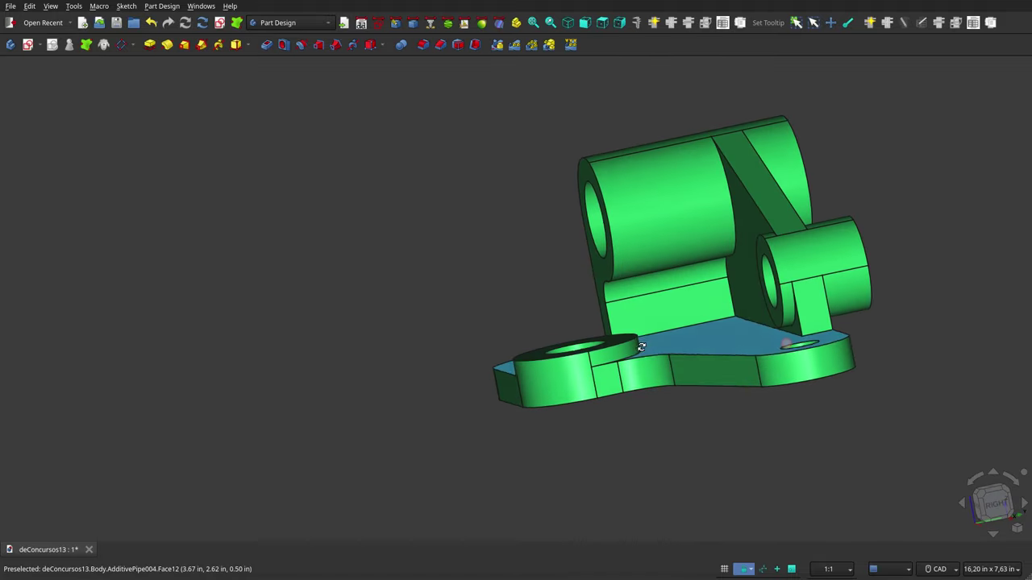
# Inspect the bracket in the isometric view, then straight down in the top view
pyautogui.click(573, 27)
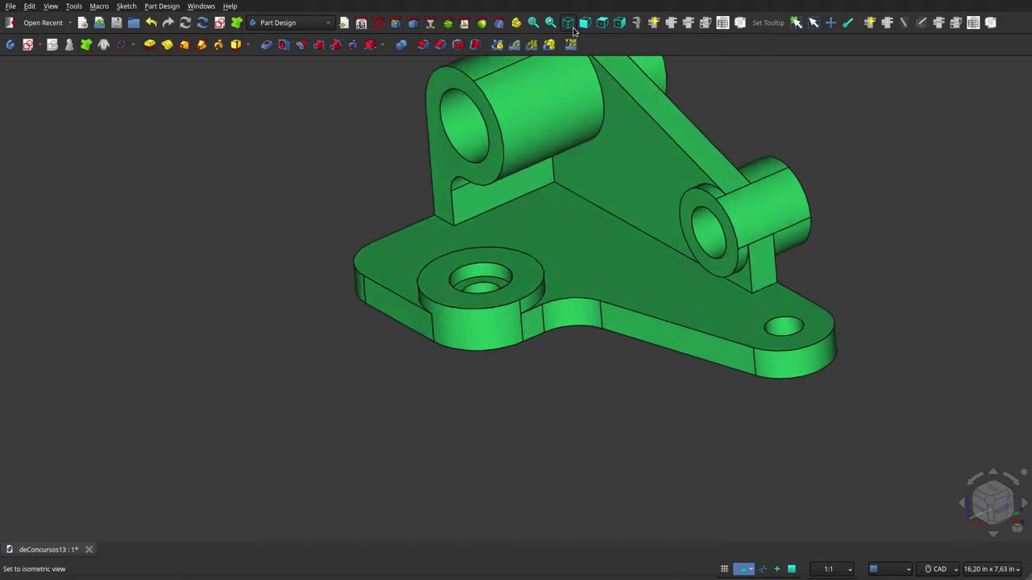
pyautogui.scroll(3, 522, 137)
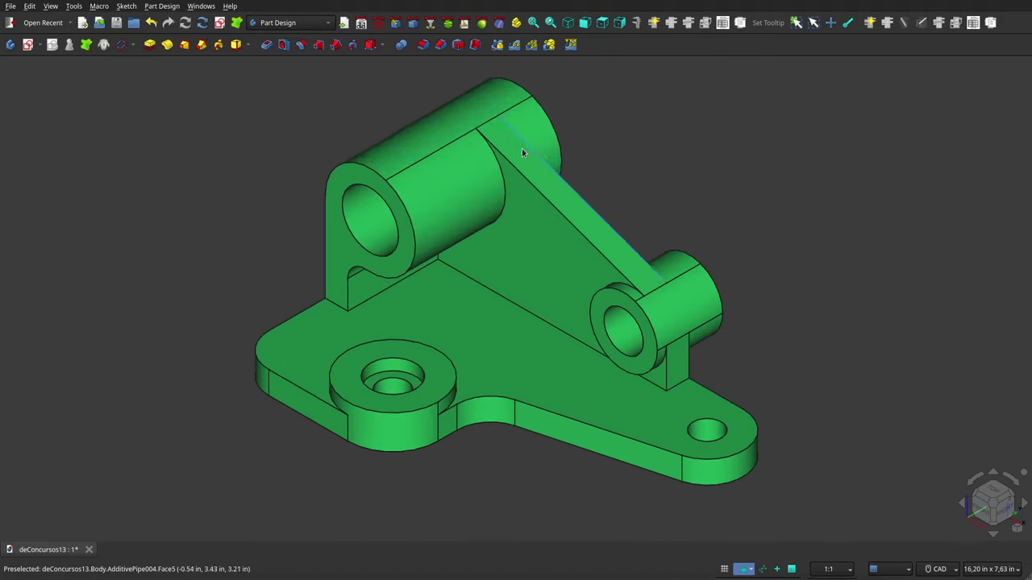
pyautogui.moveTo(522, 149)
pyautogui.mouseDown(button='middle')
pyautogui.moveTo(484, 197)
pyautogui.moveTo(496, 205)
pyautogui.moveTo(553, 156)
pyautogui.moveTo(594, 83)
pyautogui.moveTo(479, 226)
pyautogui.moveTo(548, 154)
pyautogui.moveTo(539, 234)
pyautogui.moveTo(472, 369)
pyautogui.mouseUp(button='middle')
pyautogui.scroll(-3, 472, 370)
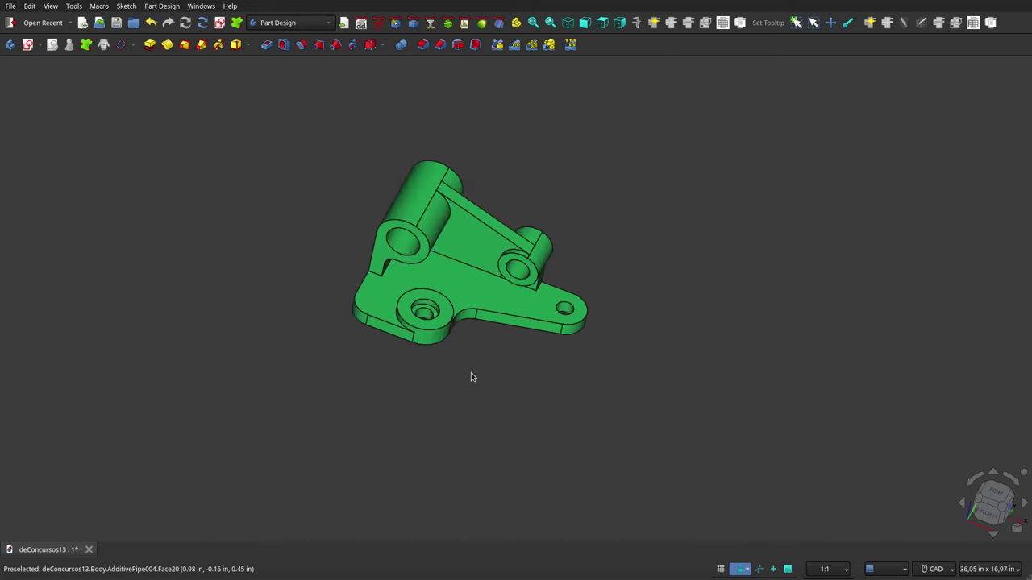
pyautogui.scroll(3, 471, 373)
pyautogui.press('2')
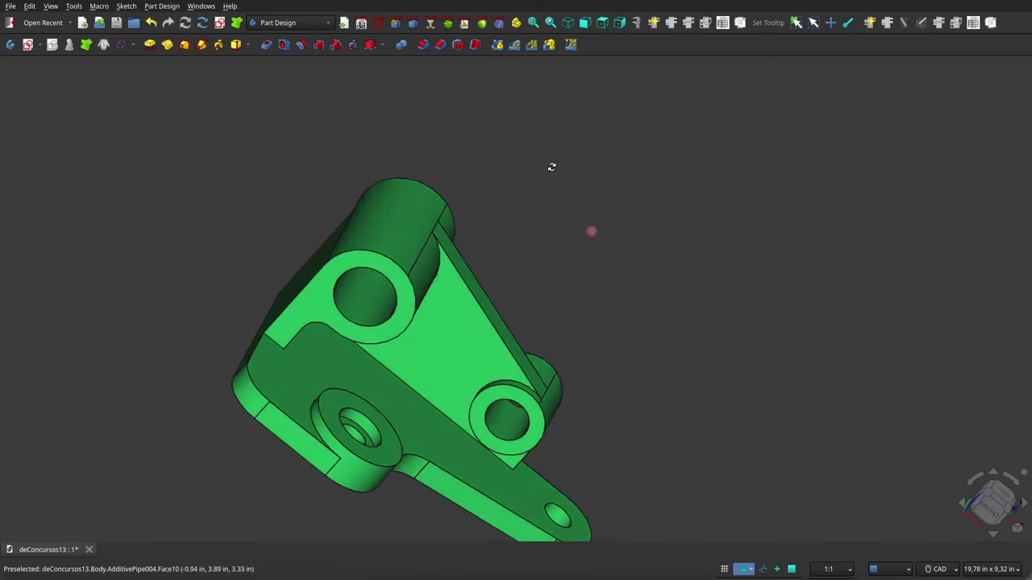
pyautogui.scroll(-3, 427, 194)
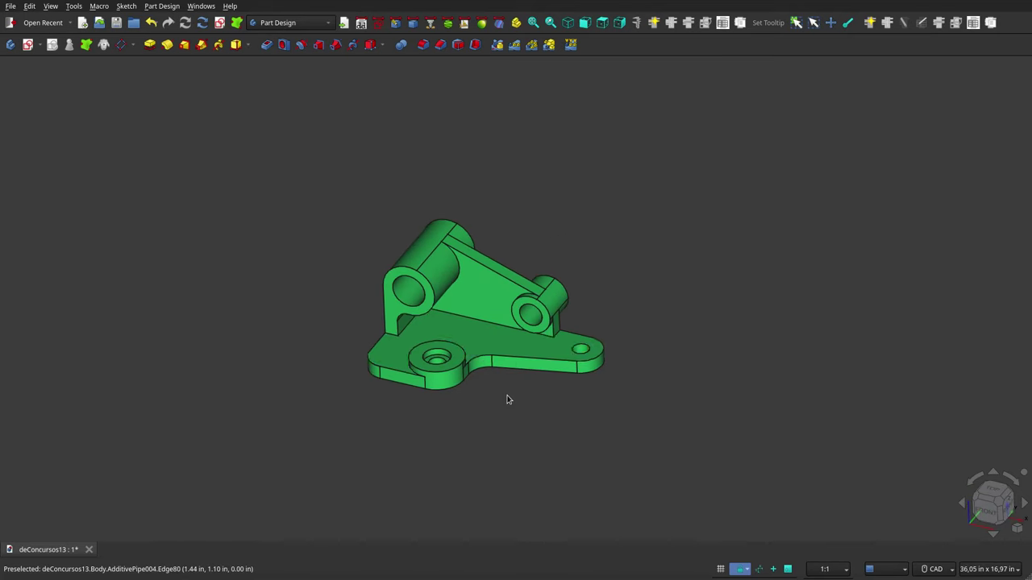
pyautogui.scroll(3, 516, 394)
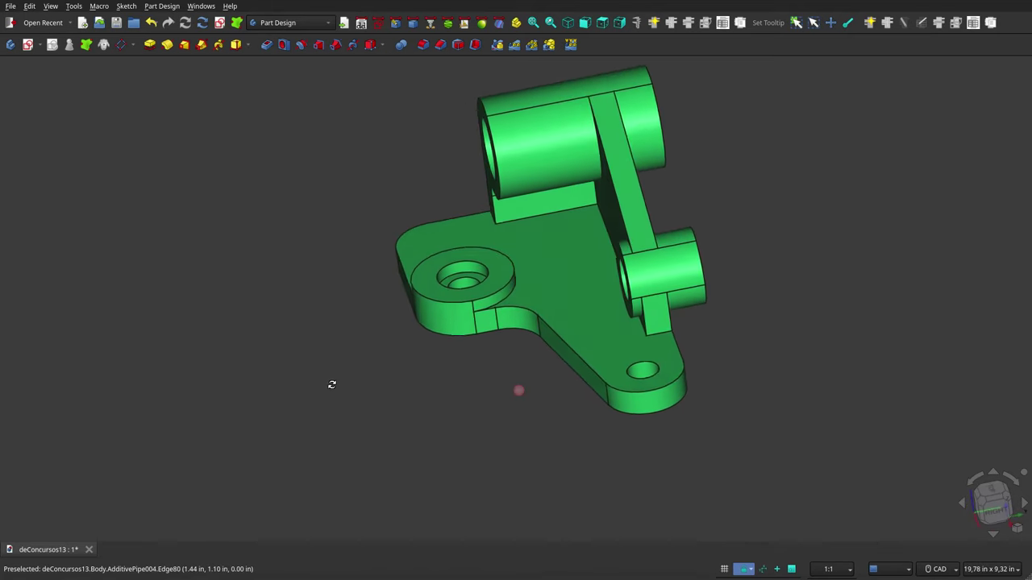